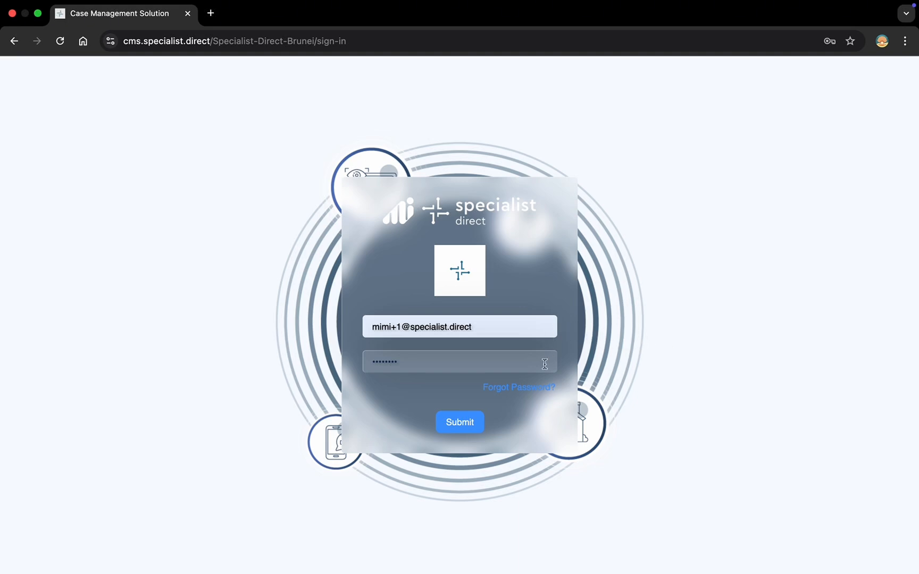
Step: Sign in, toggle online status to Inactive and back to active, and dismiss both notifications
left_click(478, 423)
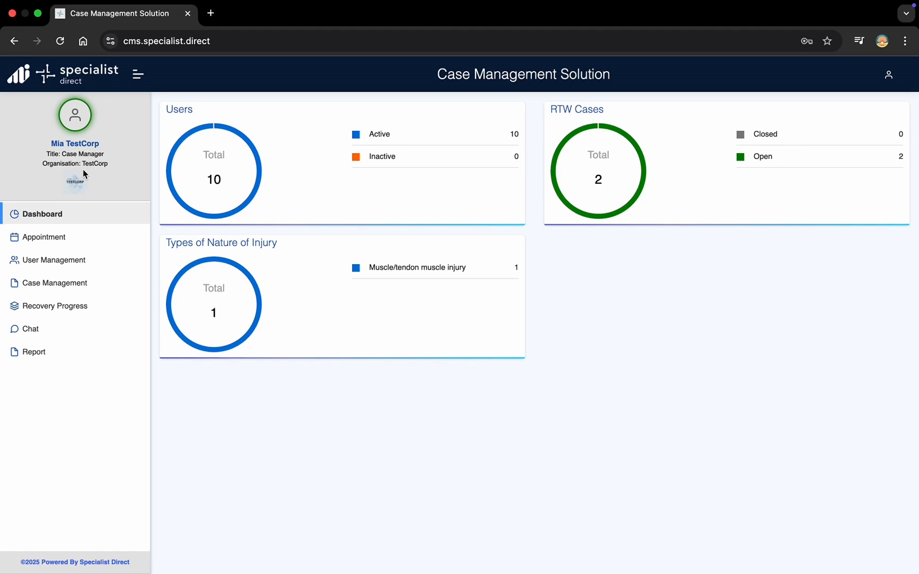
left_click(82, 120)
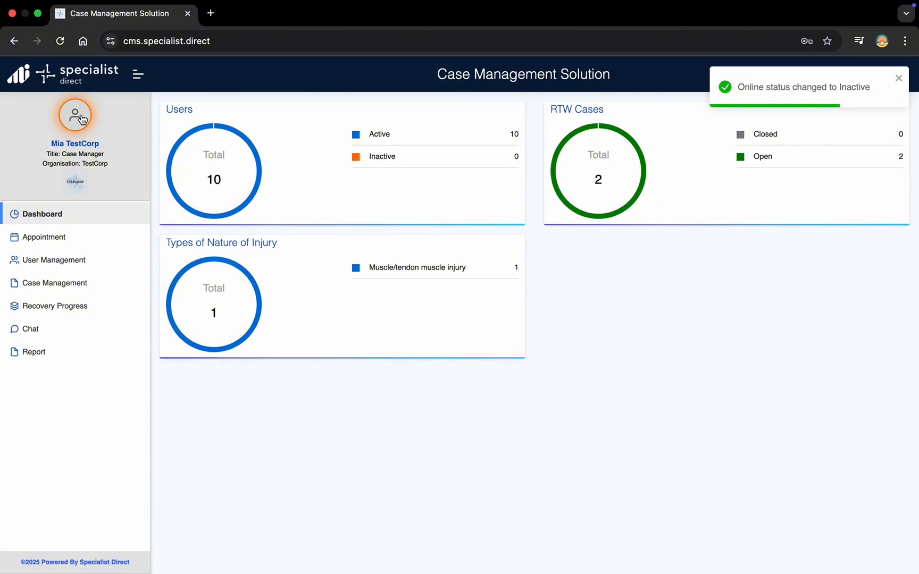
left_click(82, 119)
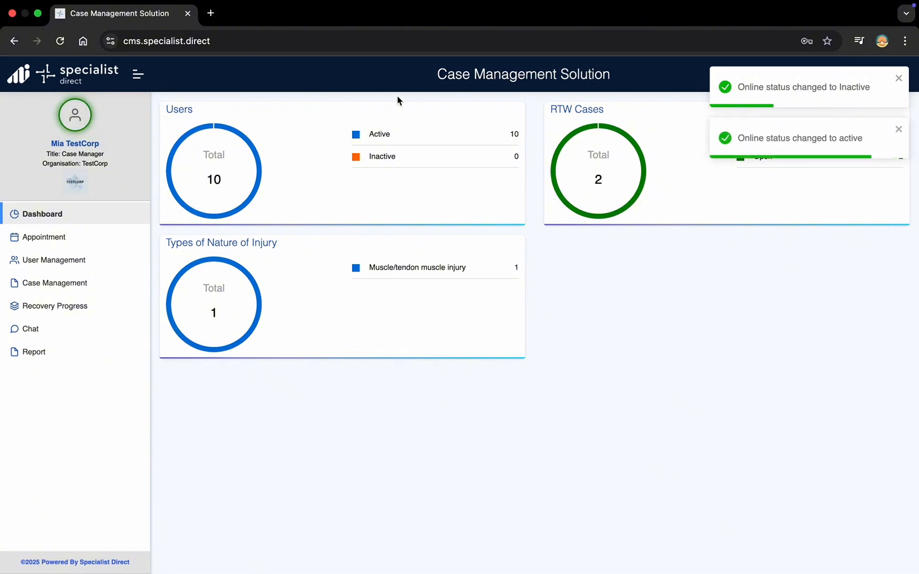
left_click(898, 80)
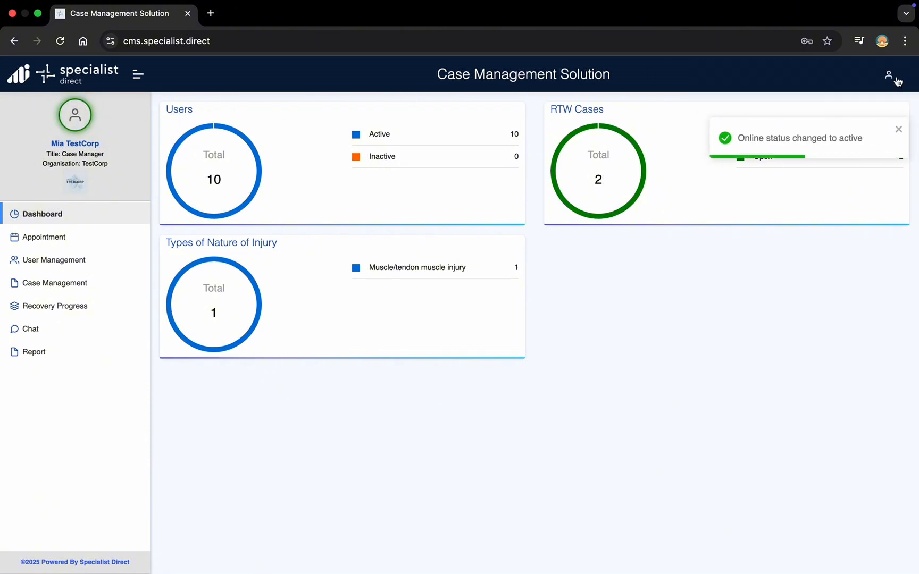
left_click(899, 81)
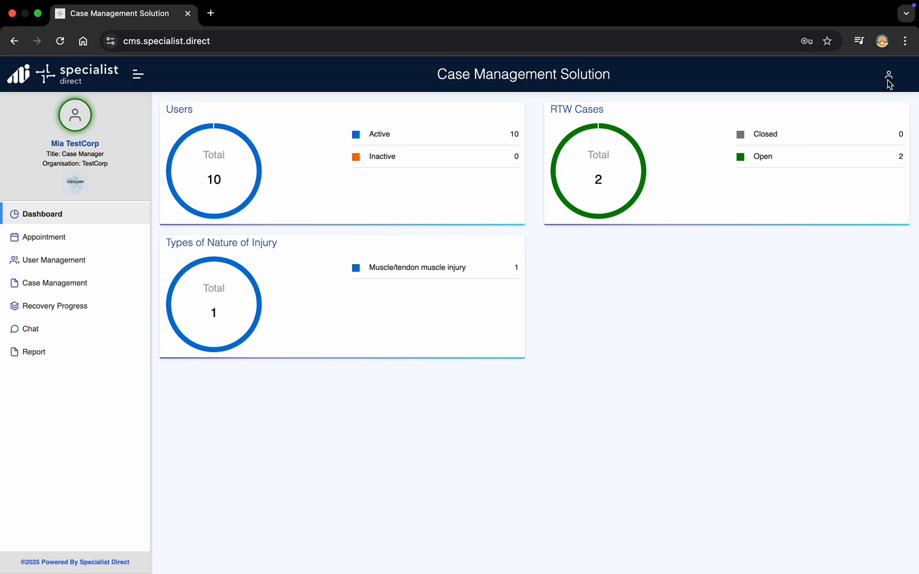
Step: Open the signed-in user's profile details and back out of edit mode without changes
left_click(887, 83)
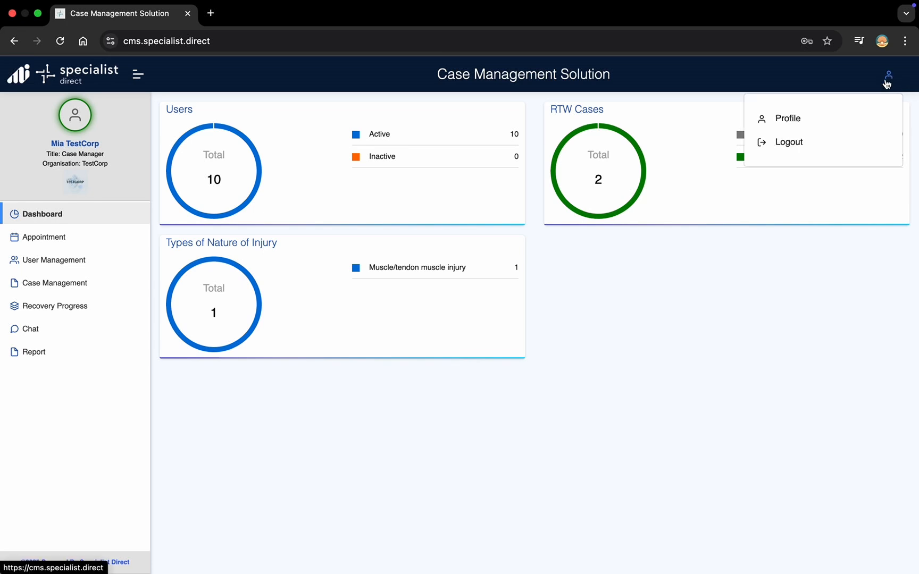
left_click(822, 125)
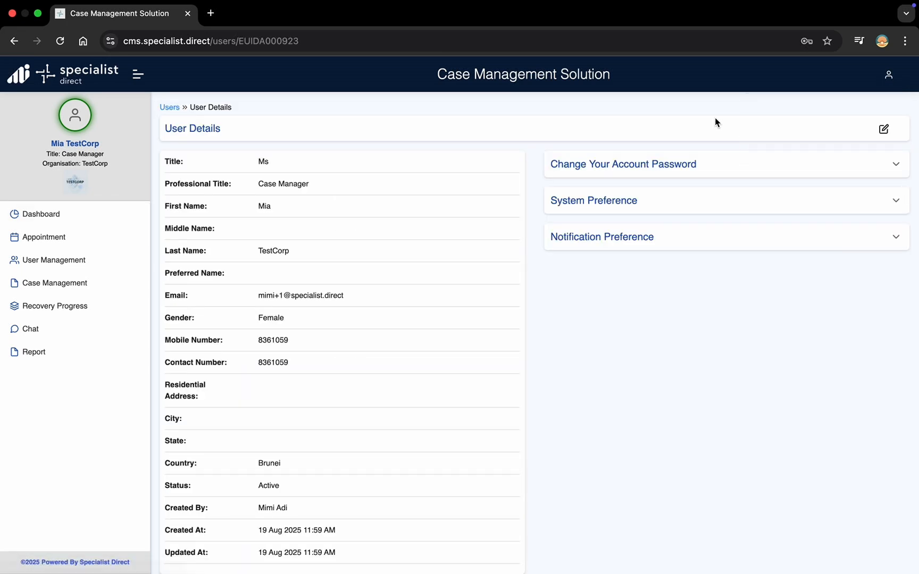
left_click(884, 129)
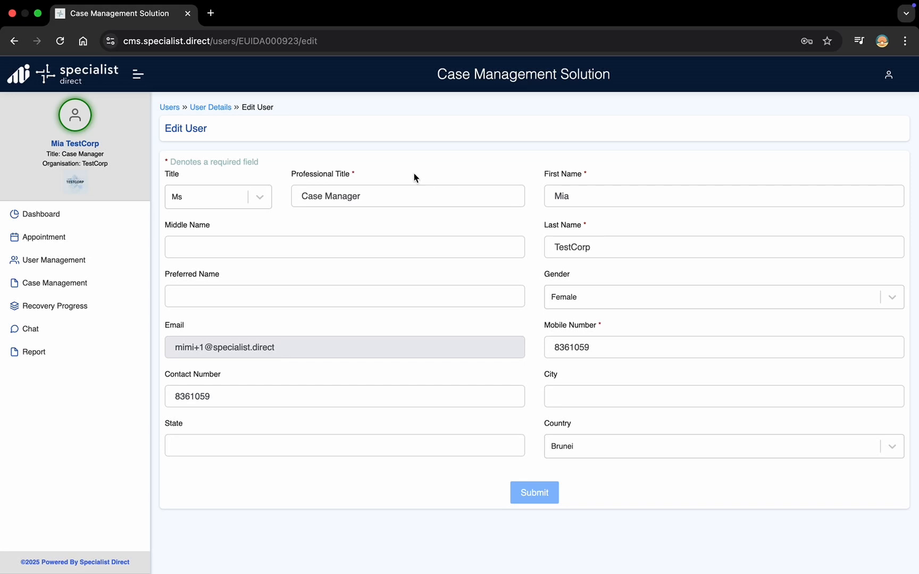
left_click(219, 109)
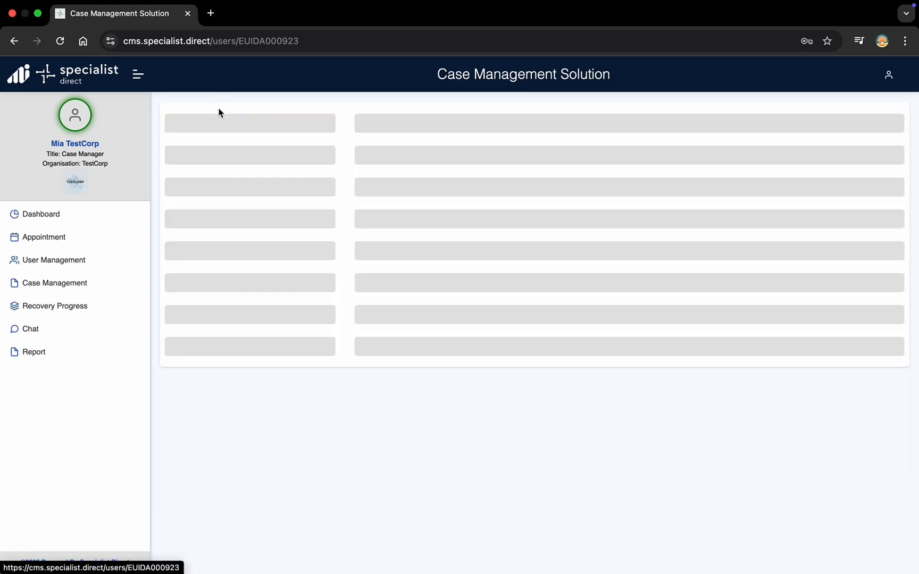
Step: Expand Notification Preference and save the recovery progress notification setting
left_click(895, 168)
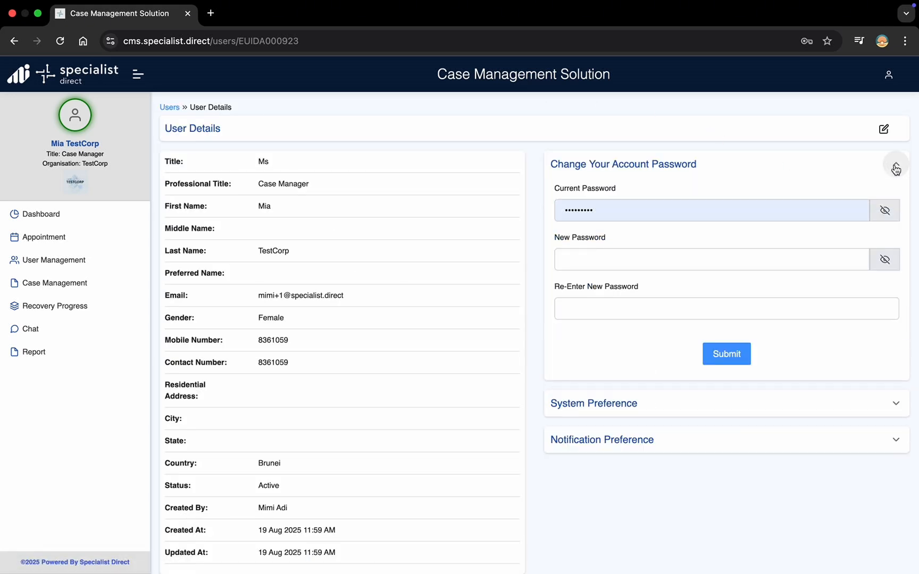
left_click(895, 168)
left_click(896, 201)
left_click(897, 201)
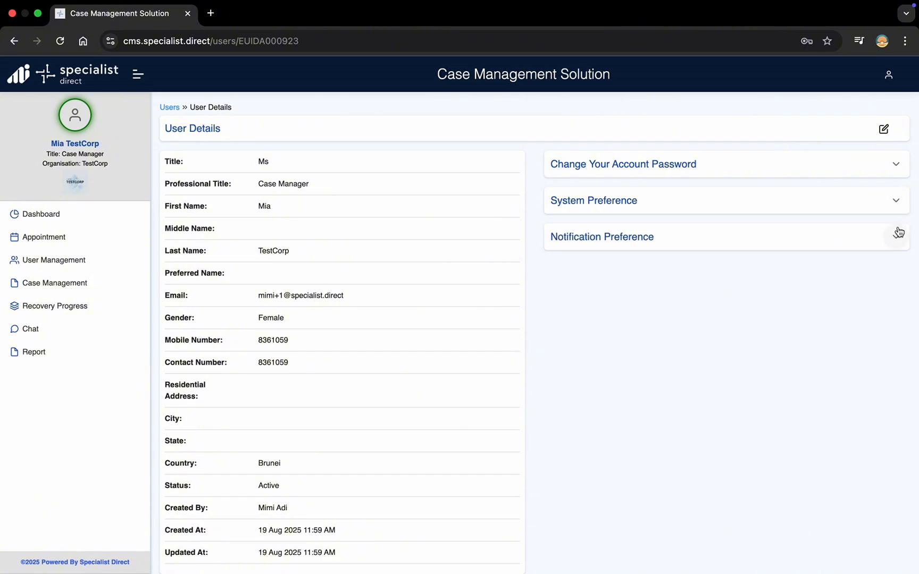
left_click(898, 233)
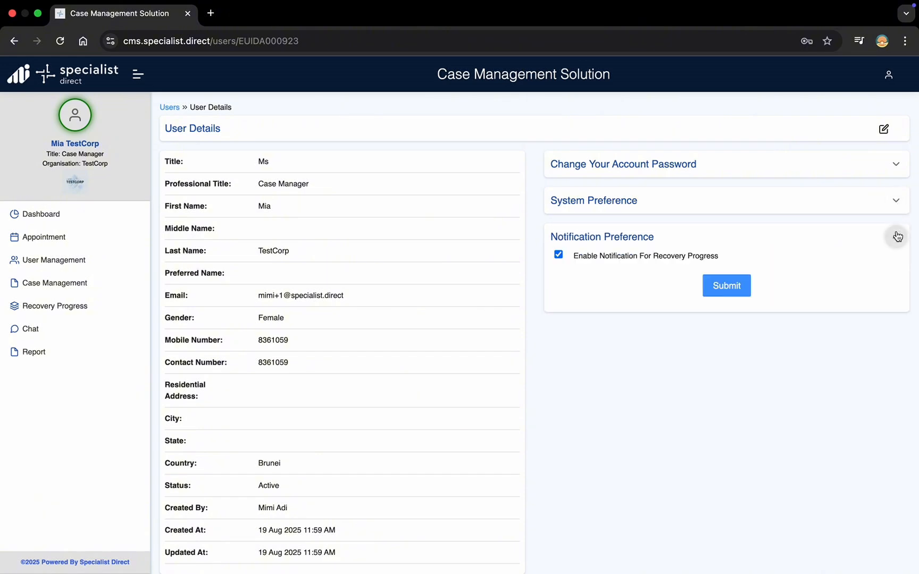
left_click(743, 290)
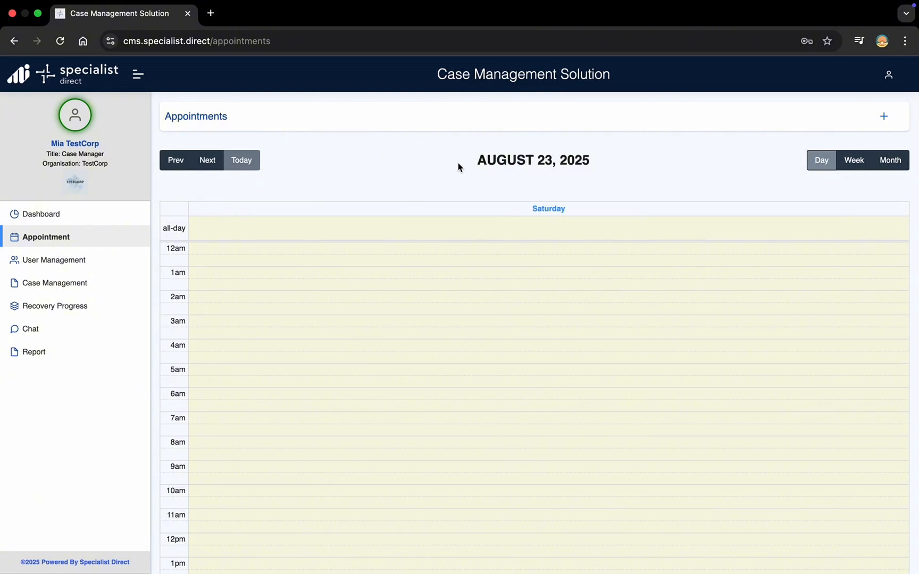
Step: Start a new appointment for the employee and their only case, titled 'Check up'
left_click(881, 127)
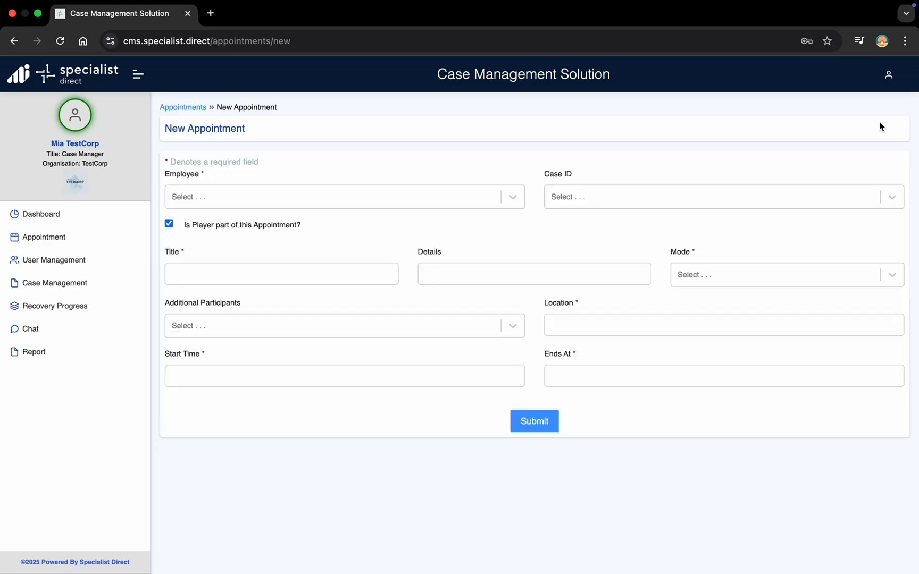
left_click(524, 200)
left_click(505, 222)
left_click(579, 206)
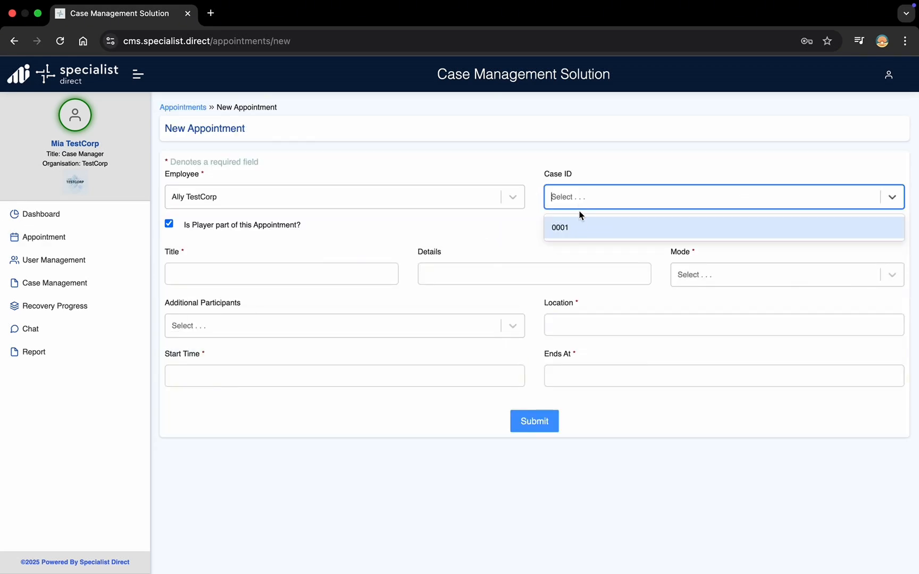
left_click(580, 228)
left_click(365, 274)
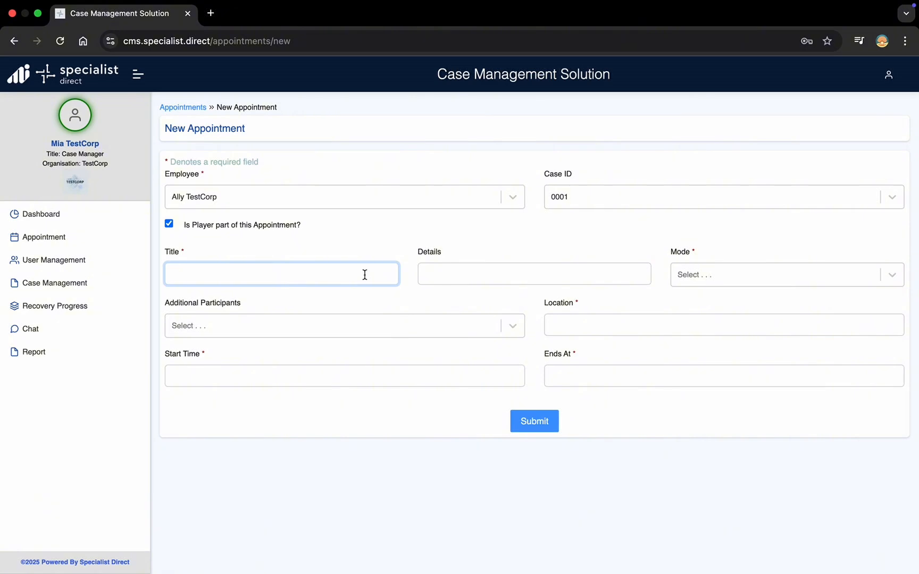
type("Check up")
Step: Make it Online with the suggested meeting link and the first manager as participant
left_click(703, 275)
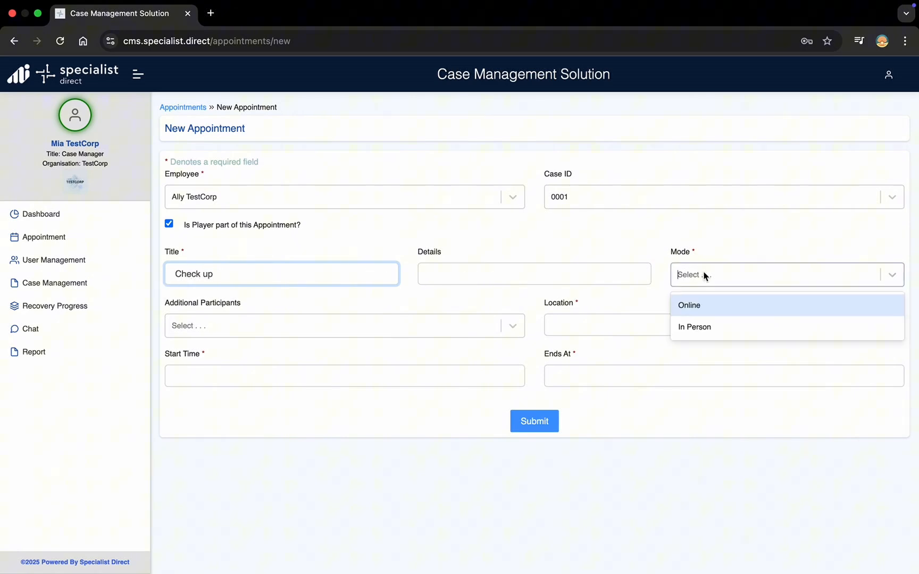
left_click(696, 303)
left_click(568, 330)
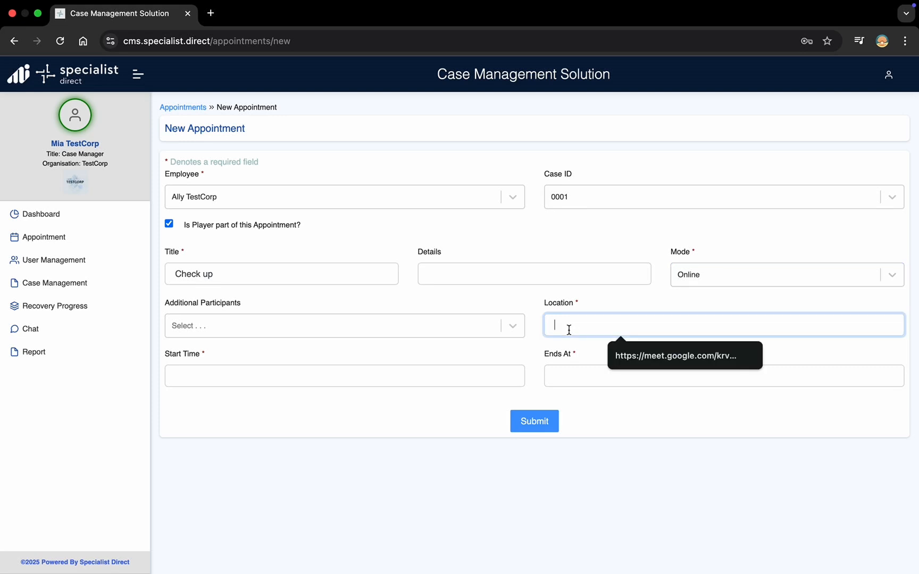
key("Down")
key("Return")
left_click(522, 330)
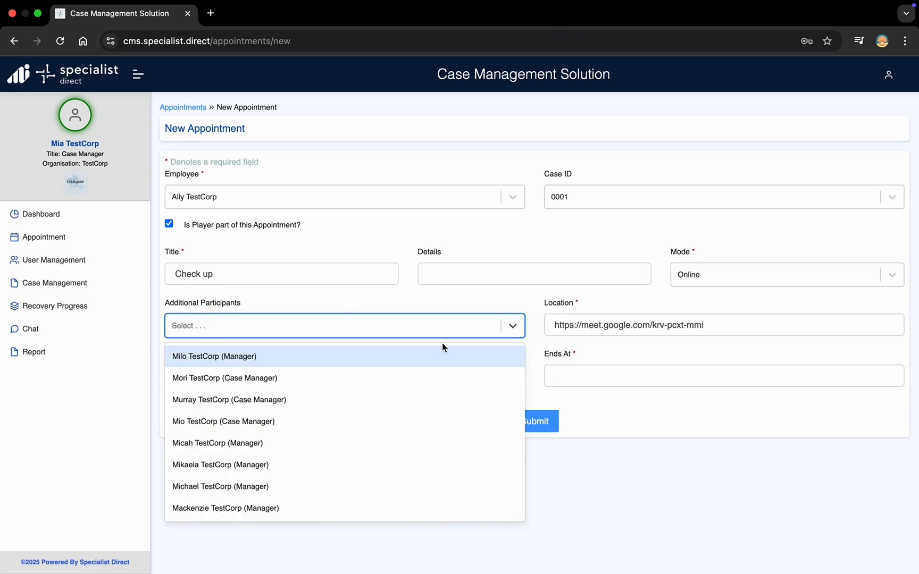
left_click(428, 354)
Step: Schedule the appointment for 26 August 2025 at 14:00
left_click(378, 374)
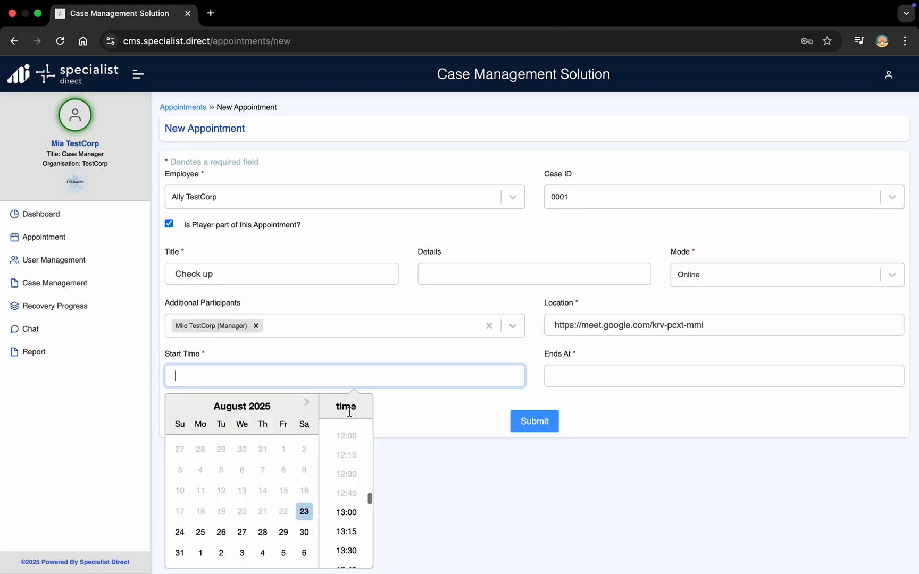
left_click(221, 533)
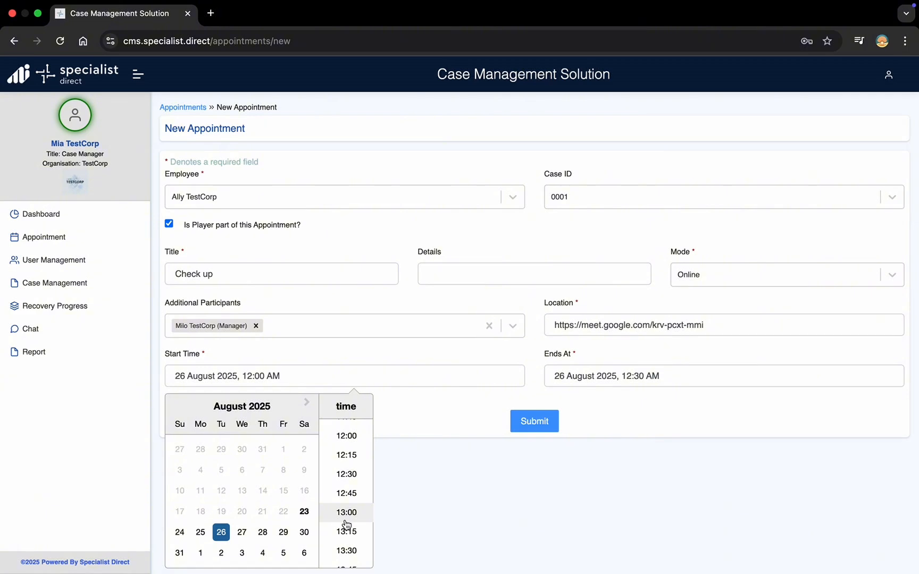
scroll(347, 529, "down", 3)
left_click(346, 550)
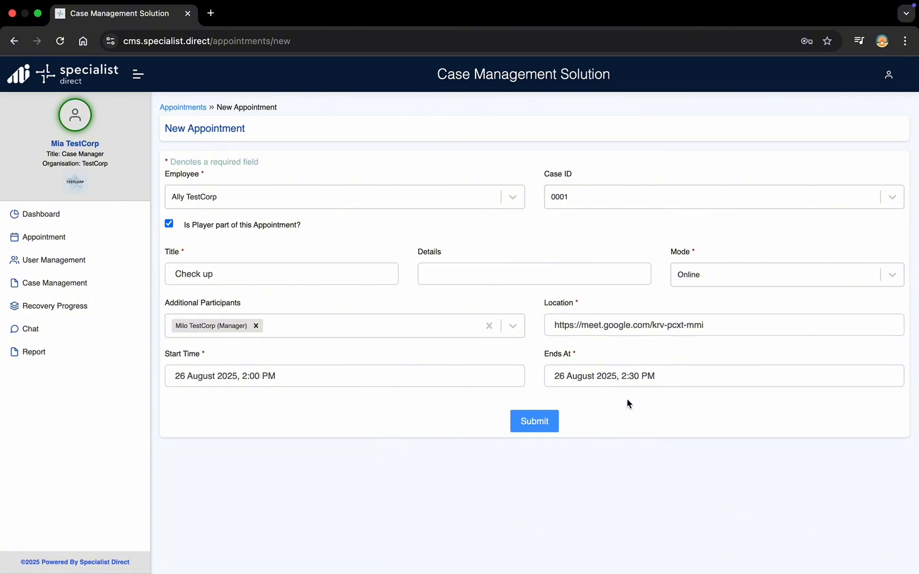
Step: Submit the Check up appointment, search Users for the employee's first name, and start a new user
left_click(542, 424)
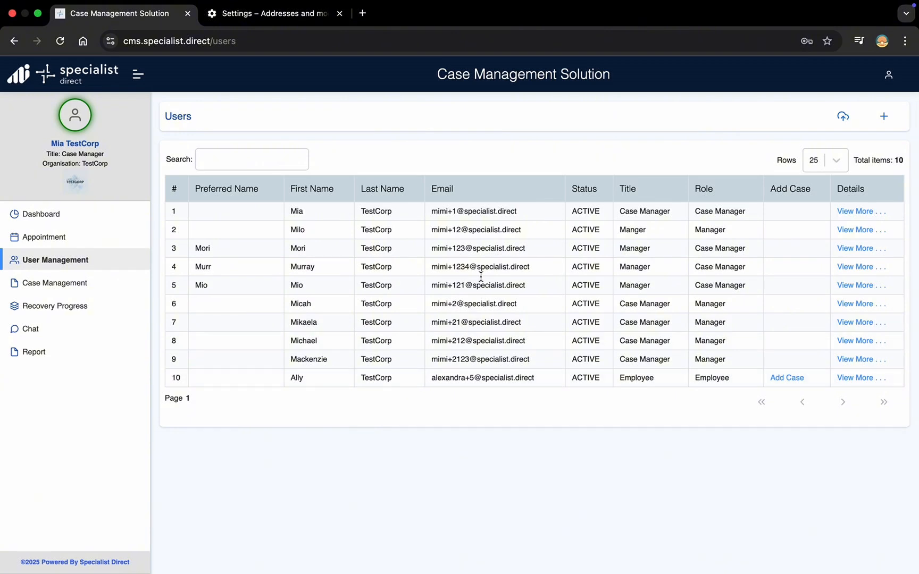
left_click(256, 158)
type("Al")
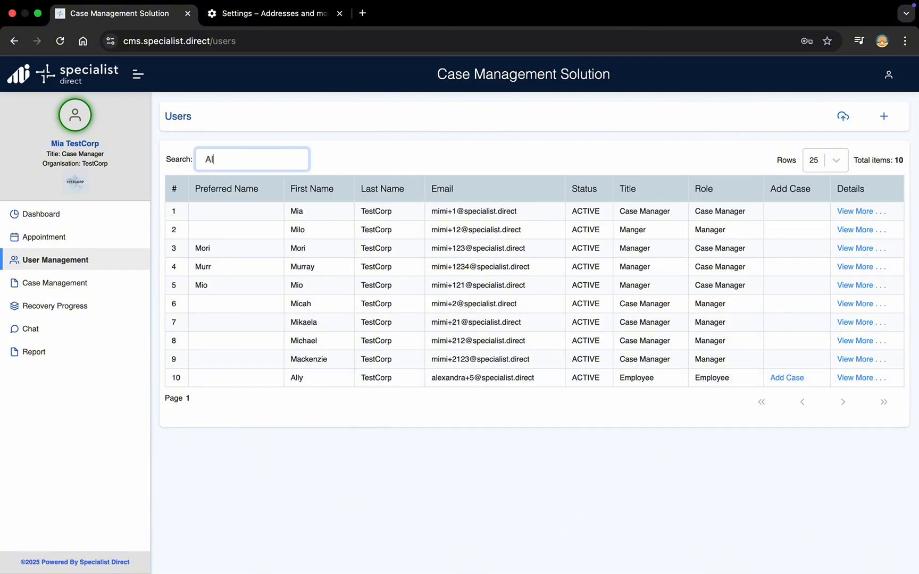
type("ice")
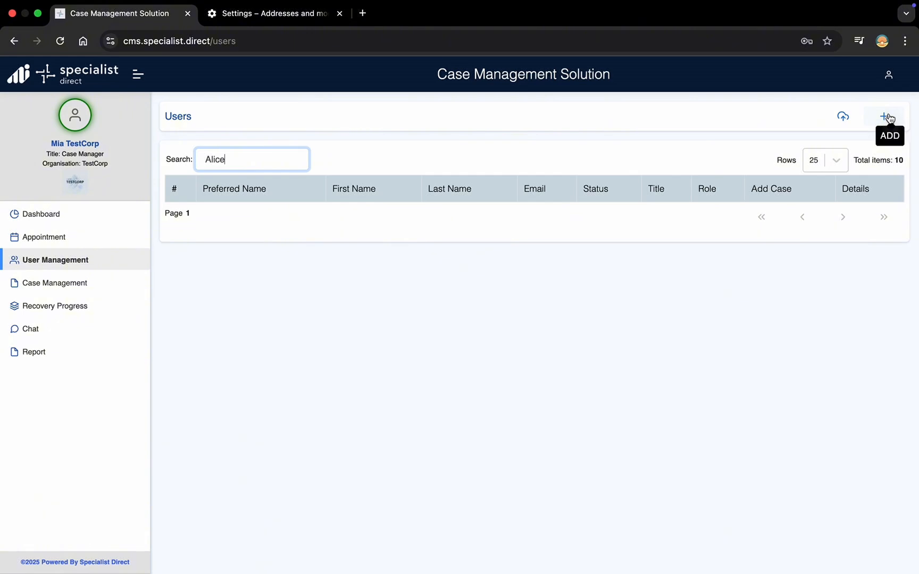
left_click(885, 126)
Step: Set user type Employee, title Miss, professional title 'Employee', and enter the first name
left_click(745, 184)
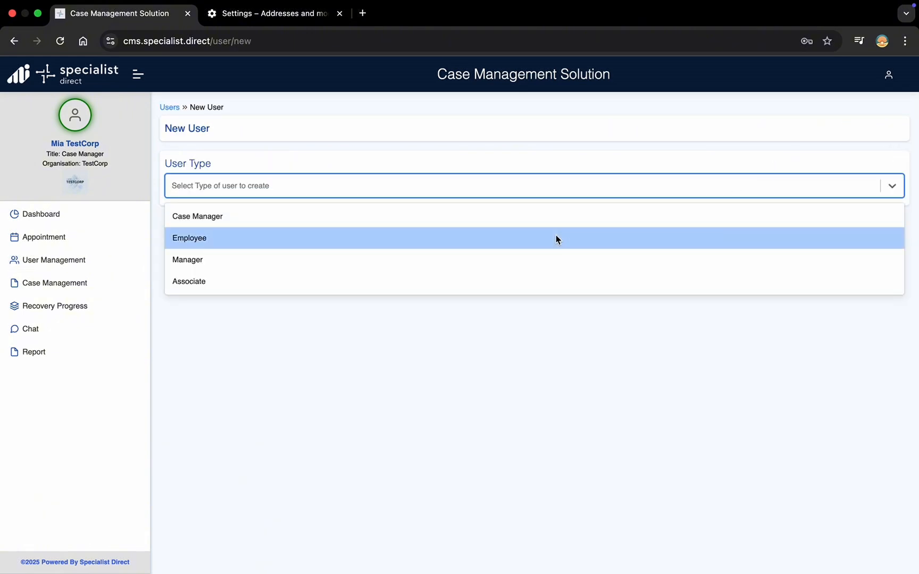
left_click(556, 238)
left_click(260, 240)
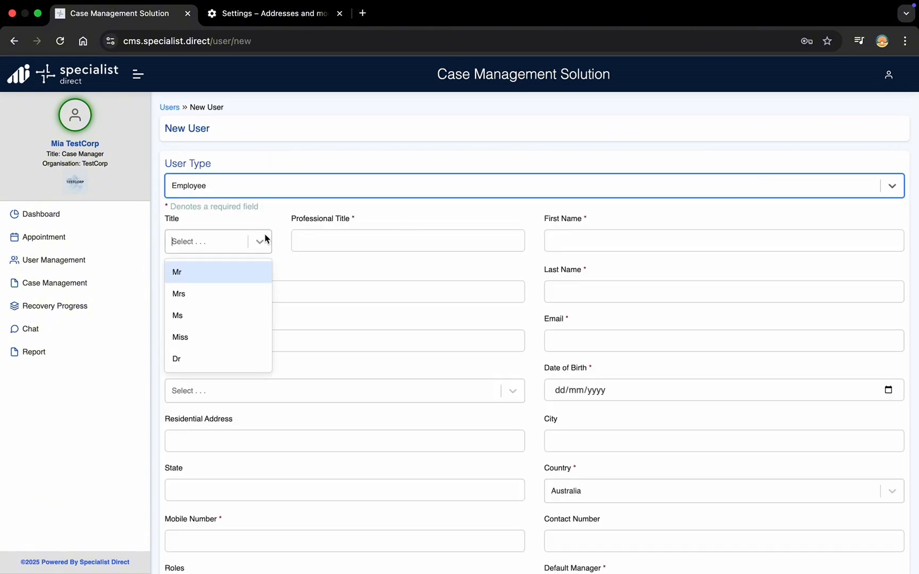
left_click(212, 336)
left_click(425, 240)
type("E")
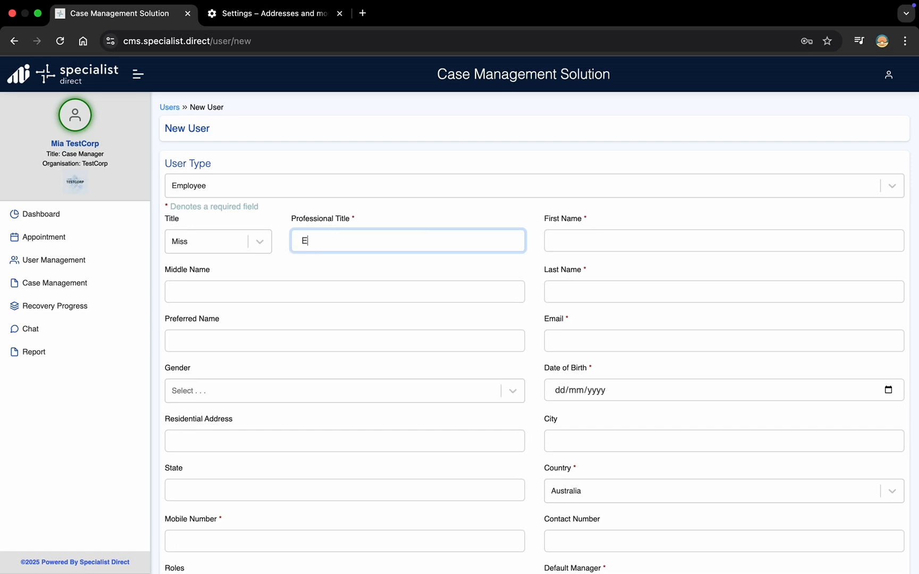
type("mployee")
left_click(614, 248)
type("Alice")
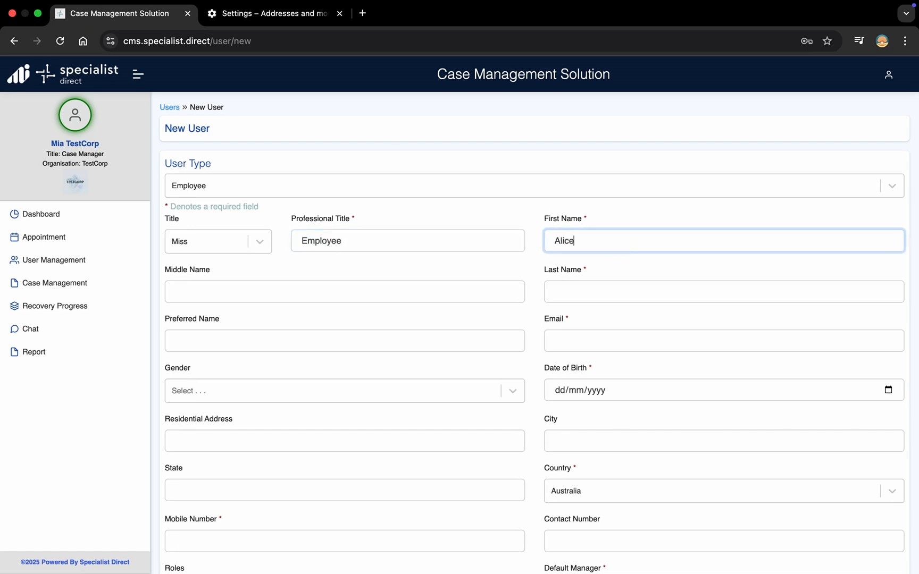
Step: Give the new user the Employee Read and Write roles
left_click_drag(164, 207, 268, 208)
left_click(268, 208)
scroll(268, 206, "down", 6)
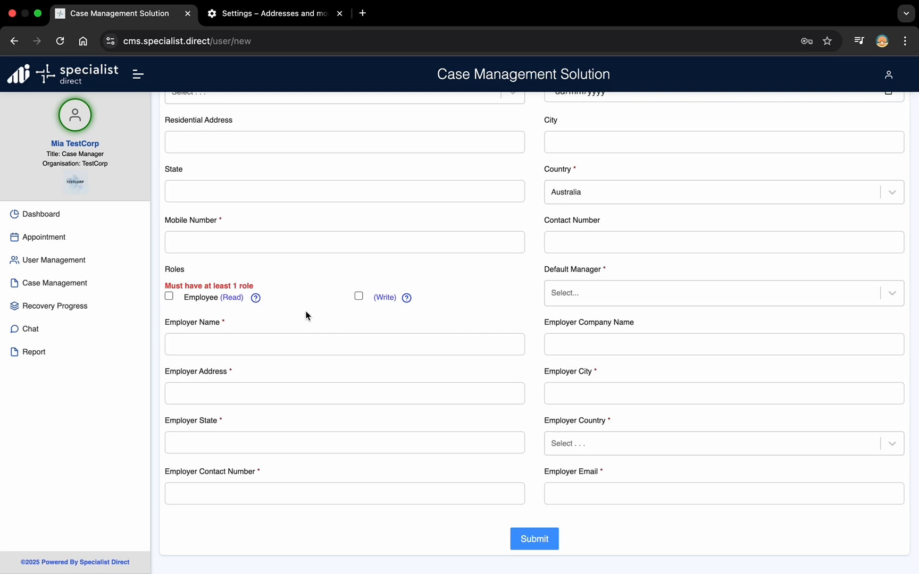
left_click(169, 296)
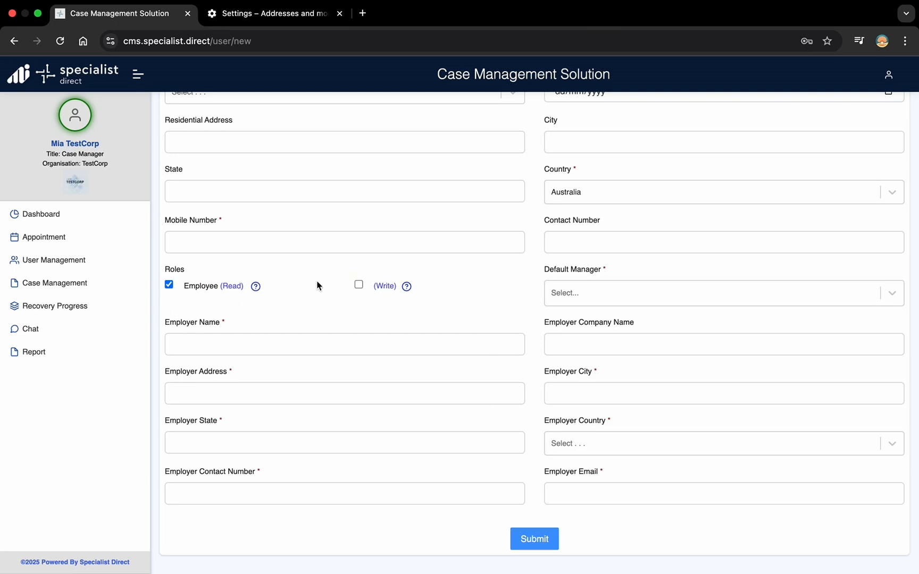
left_click(359, 284)
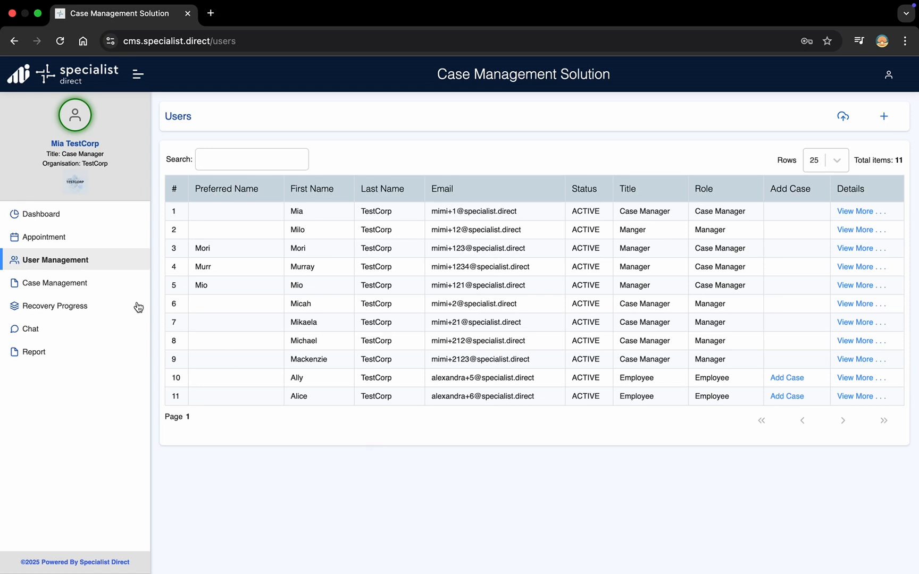
Step: Add a Case Use Case case for the new employee with Case Id 0002 and both dates 18/08/2025
left_click(783, 400)
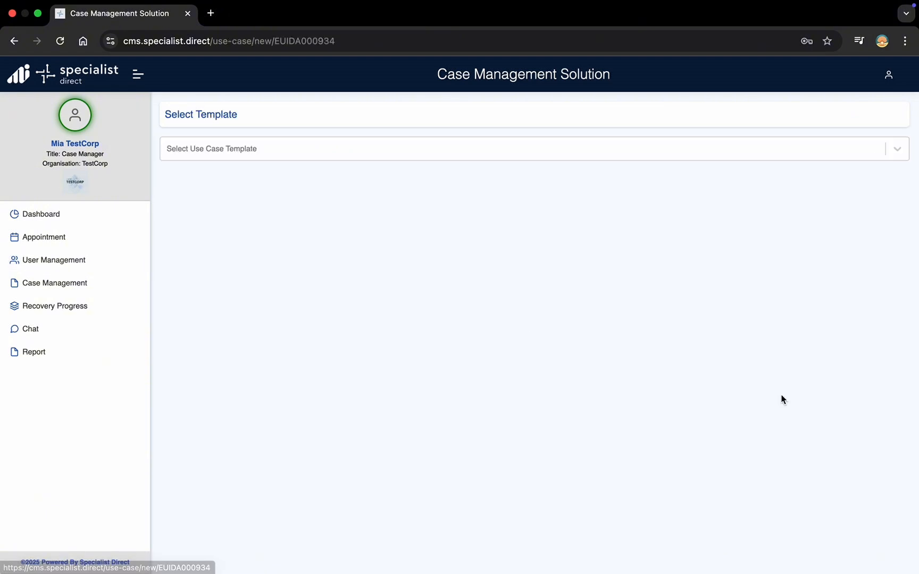
left_click(318, 150)
left_click(298, 182)
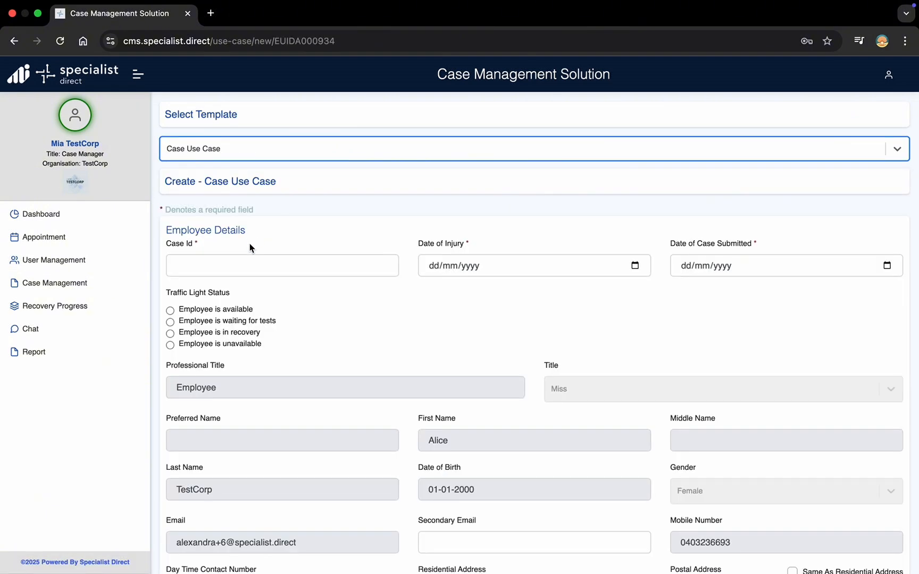
left_click(242, 263)
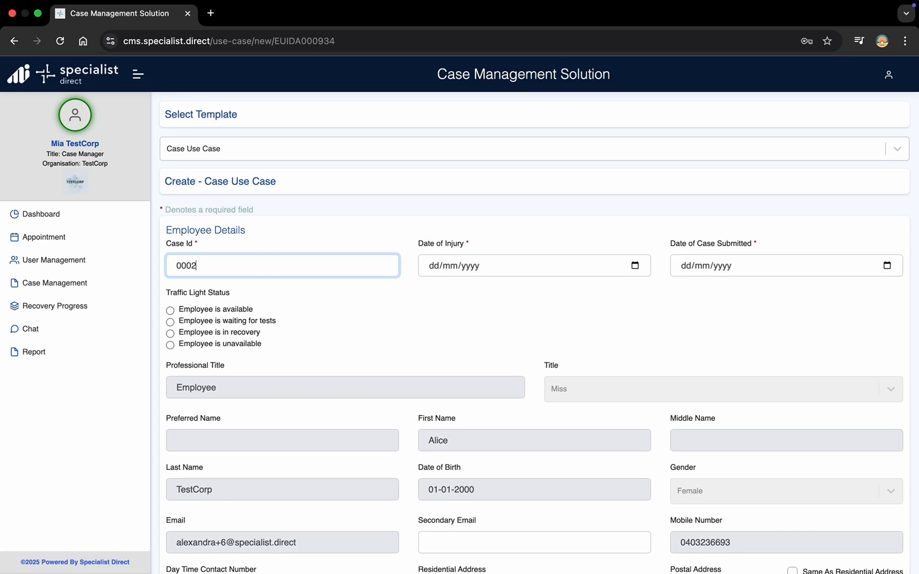
left_click(636, 266)
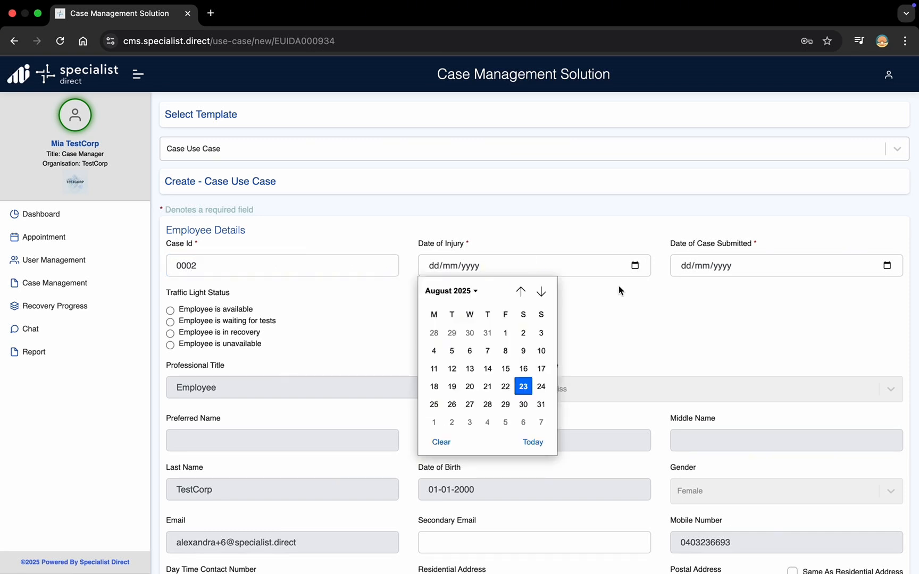
left_click(434, 387)
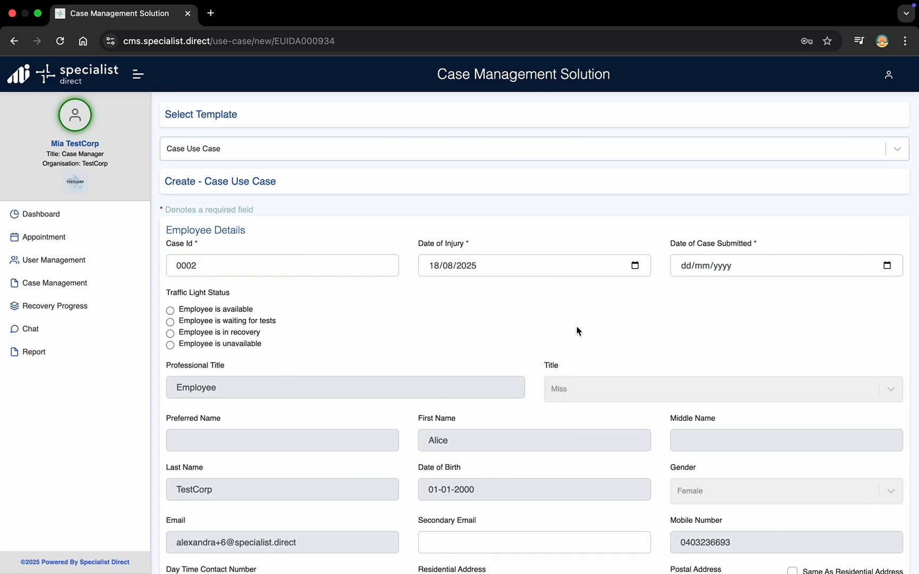
left_click(682, 268)
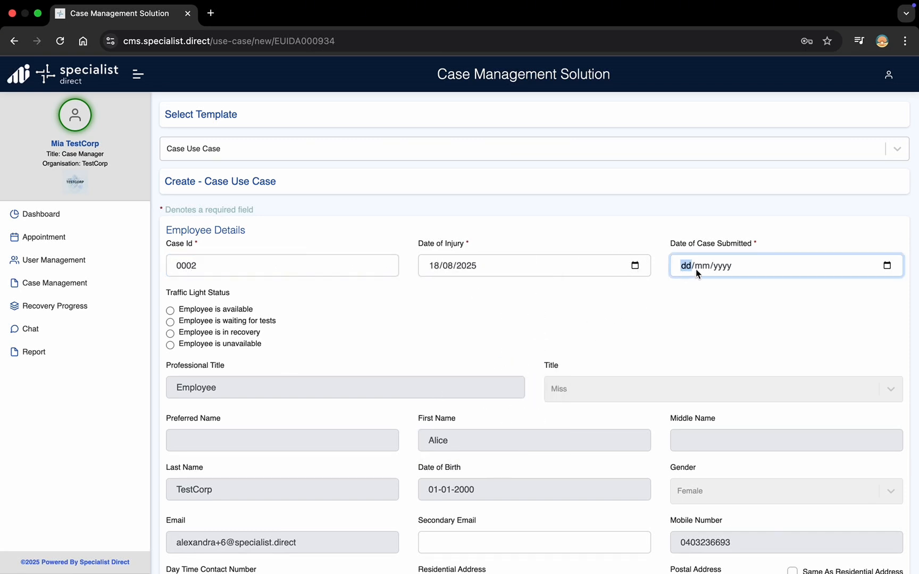
left_click(882, 266)
left_click(689, 386)
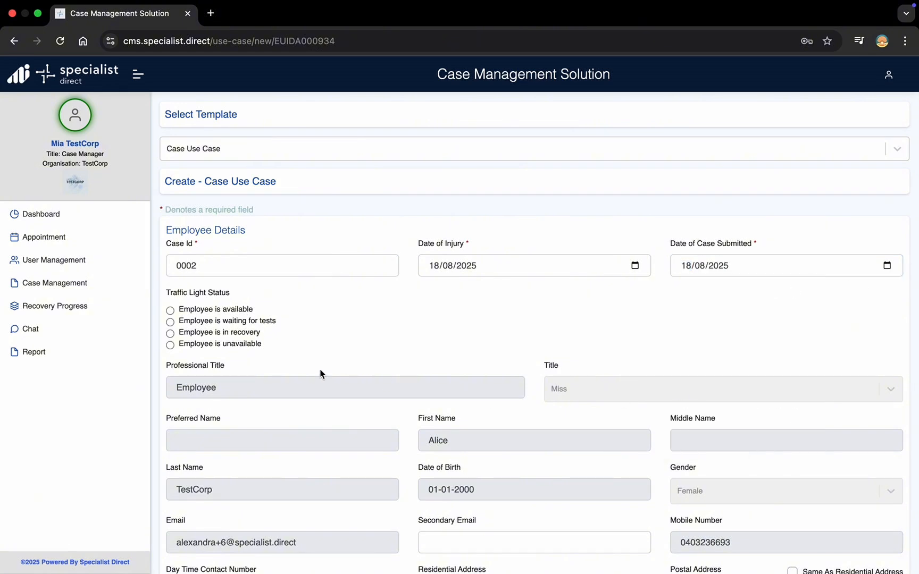
Step: Set intervention type Doctor, case line status Open, and mode of onset Injury
scroll(396, 361, "down", 5)
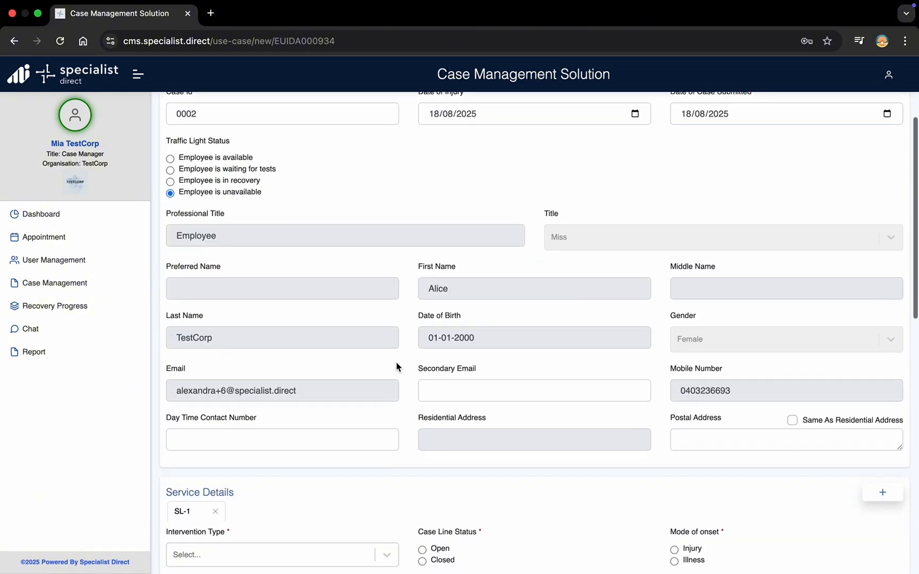
scroll(396, 361, "down", 4)
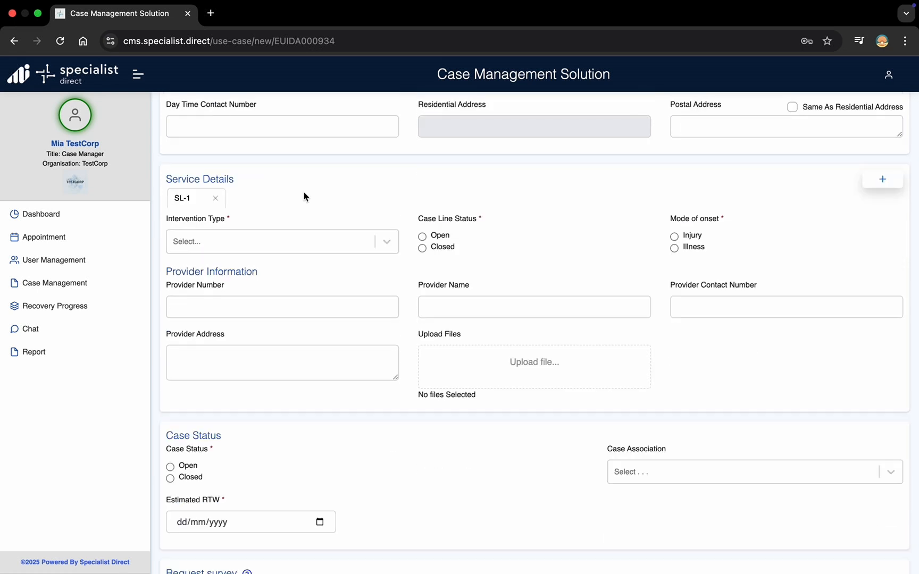
left_click(386, 241)
scroll(250, 378, "down", 1)
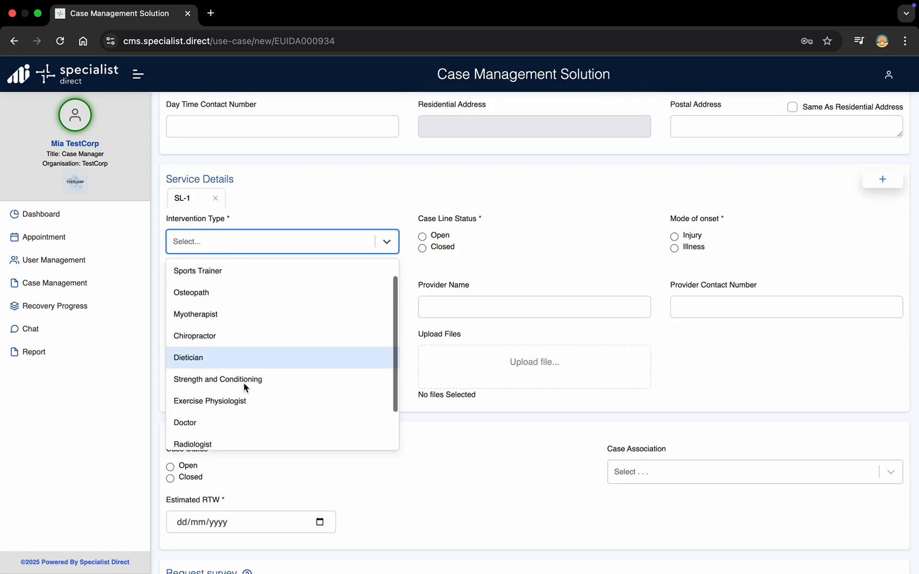
left_click(229, 429)
left_click(423, 236)
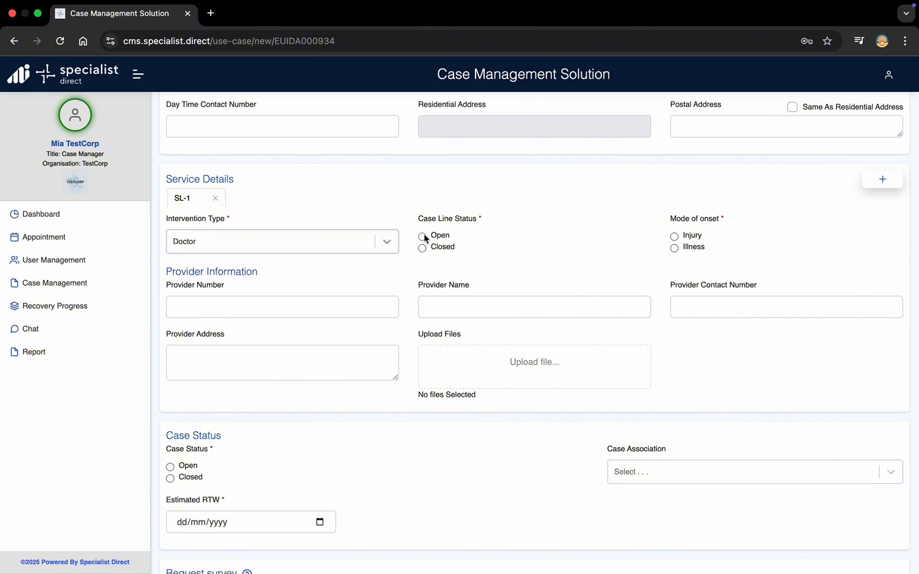
left_click(675, 237)
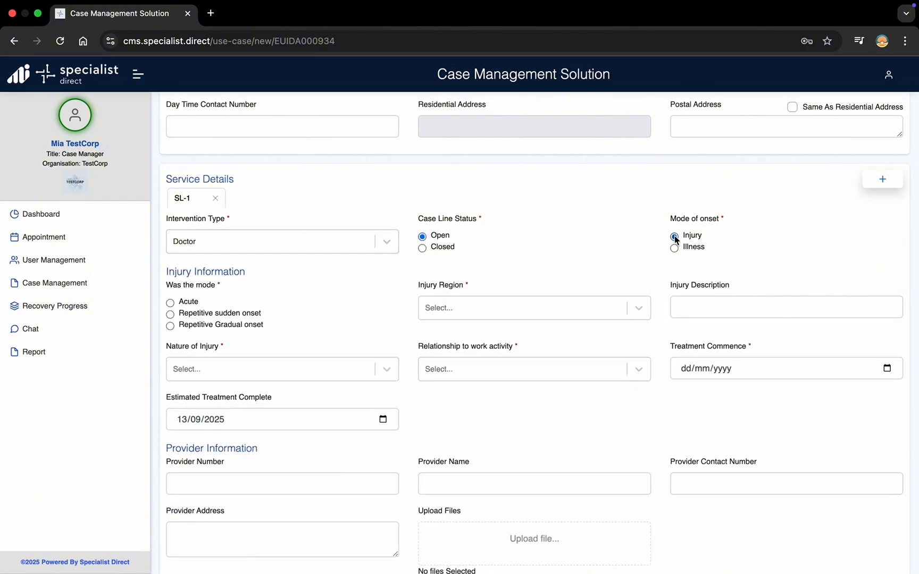
Step: Record Repetitive Gradual onset, Upper limb Upper arm, Muscle injury, directly from work participation
left_click(170, 326)
left_click(485, 307)
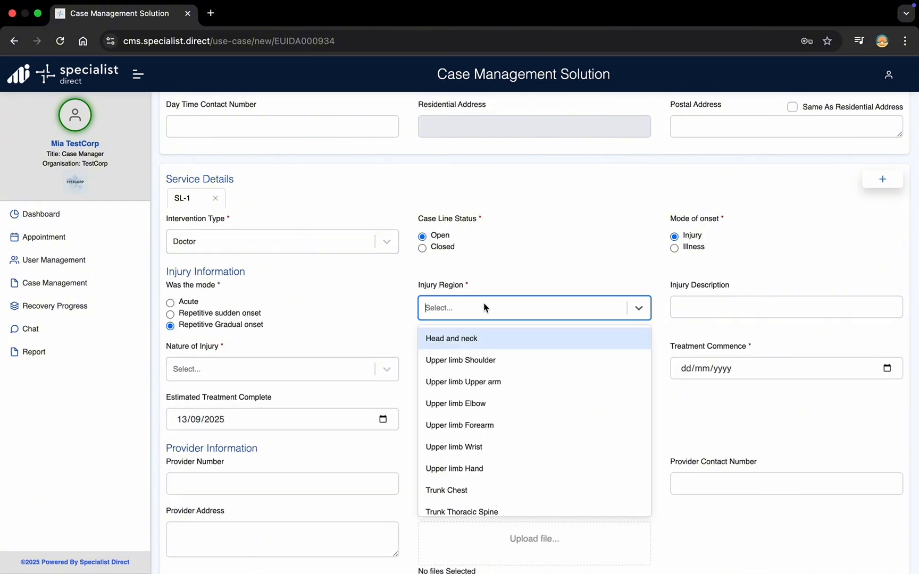
left_click(471, 381)
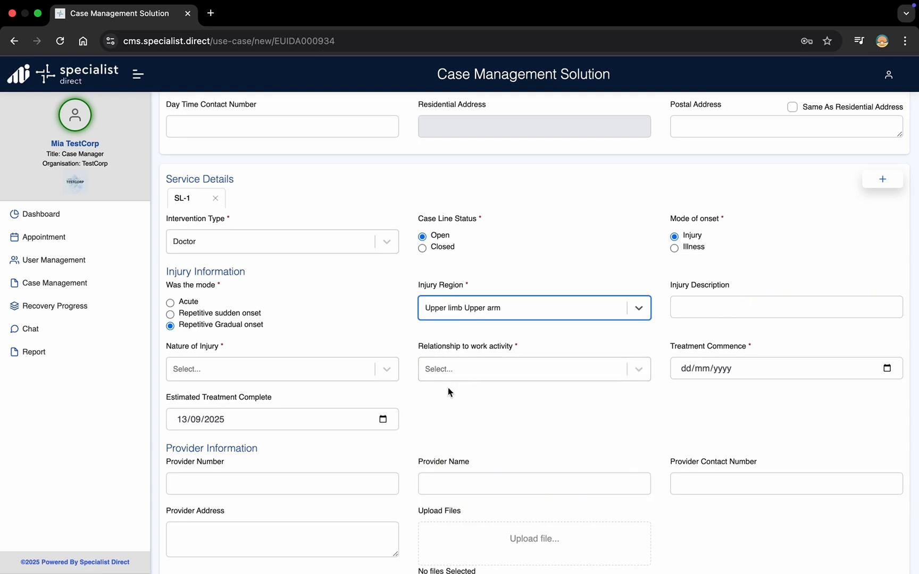
left_click(391, 370)
left_click(319, 392)
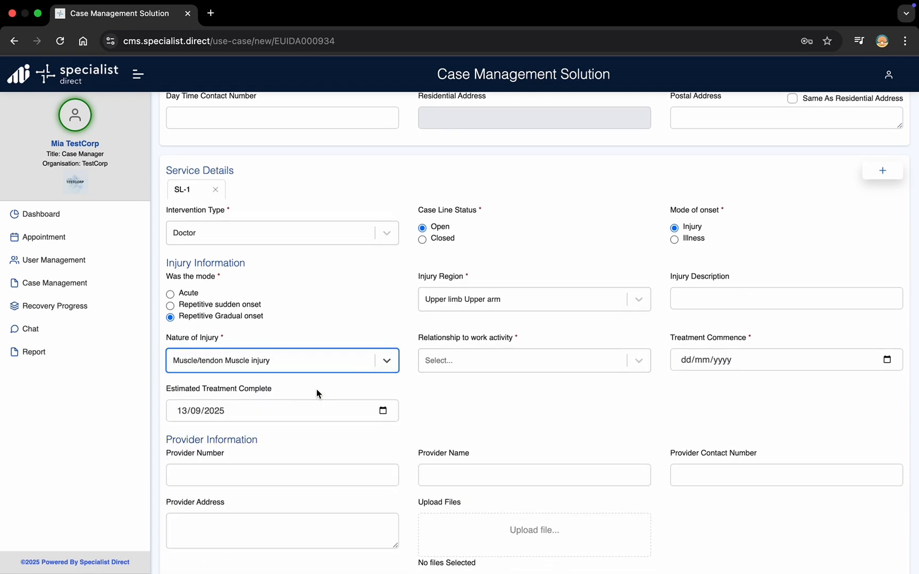
left_click(464, 360)
left_click(465, 391)
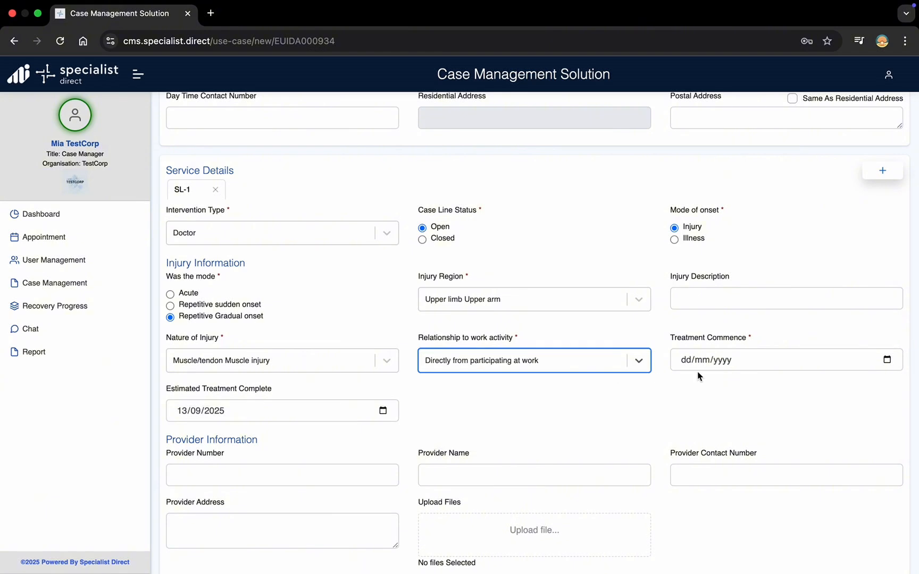
Step: Set treatment commencement to 25/08/2025 and estimated completion to 04/09/2025
left_click(689, 360)
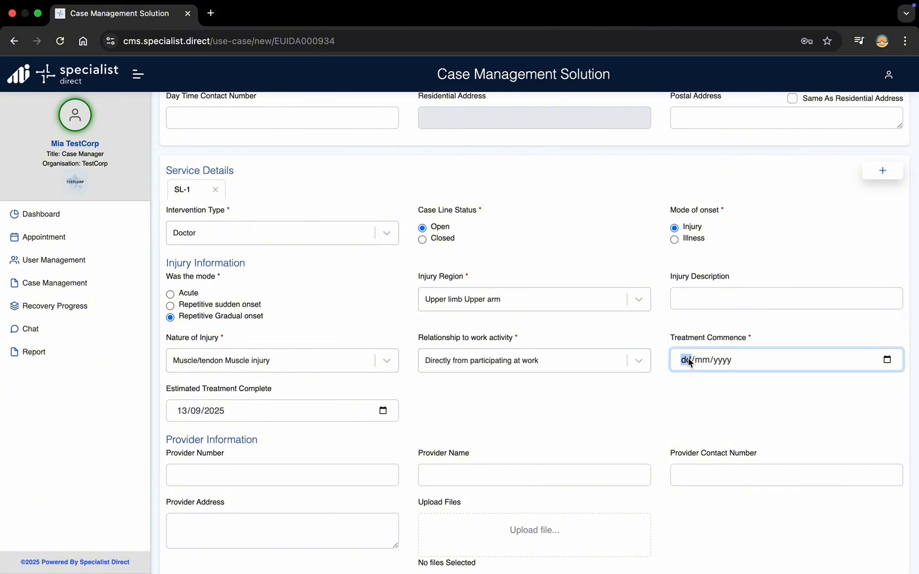
left_click(886, 362)
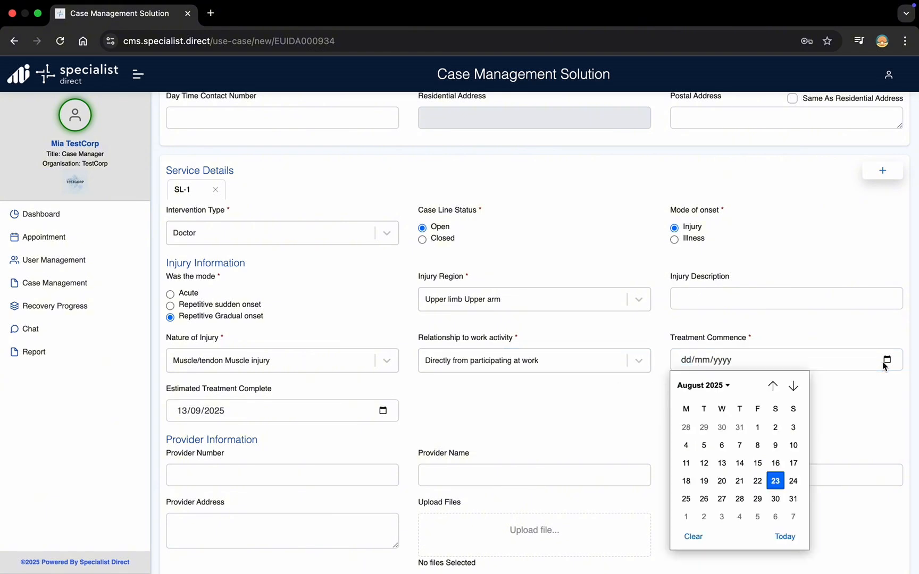
left_click(687, 500)
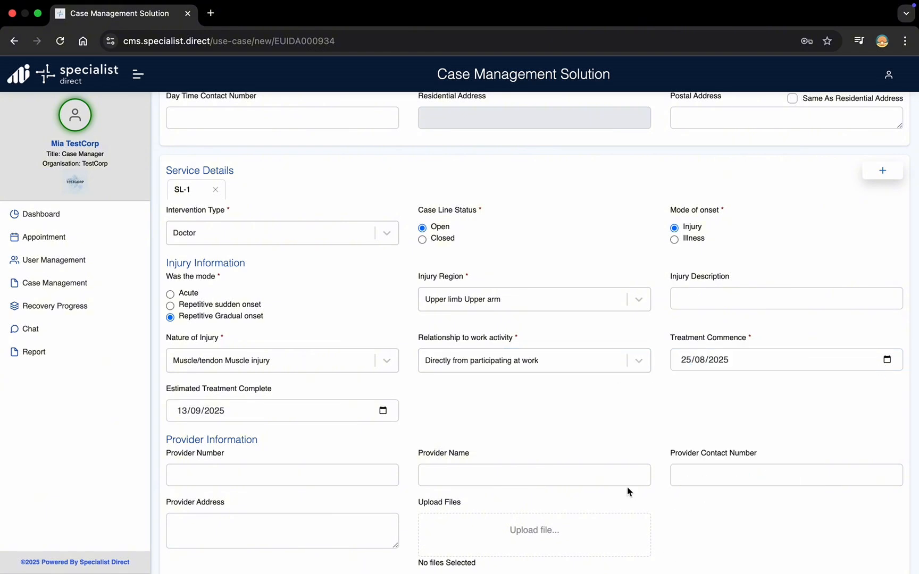
left_click(382, 411)
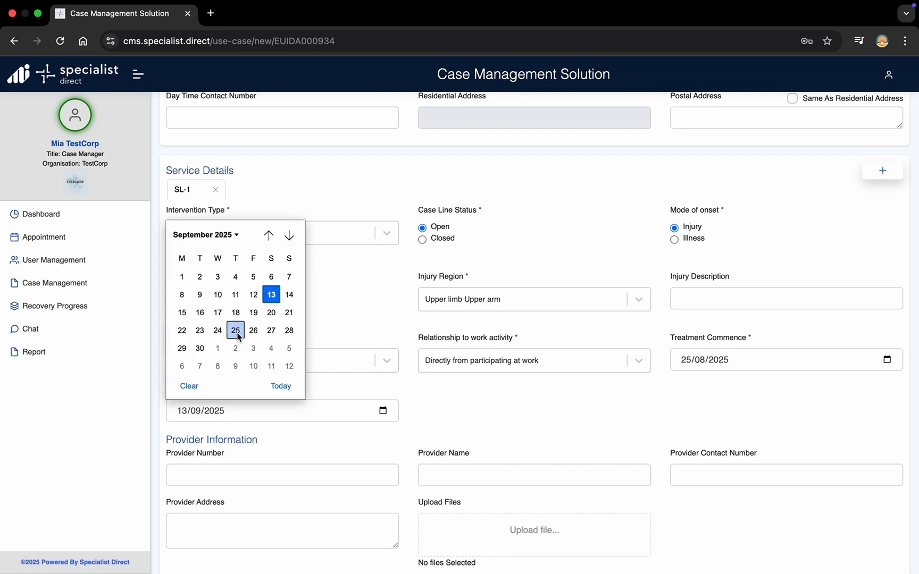
left_click(235, 277)
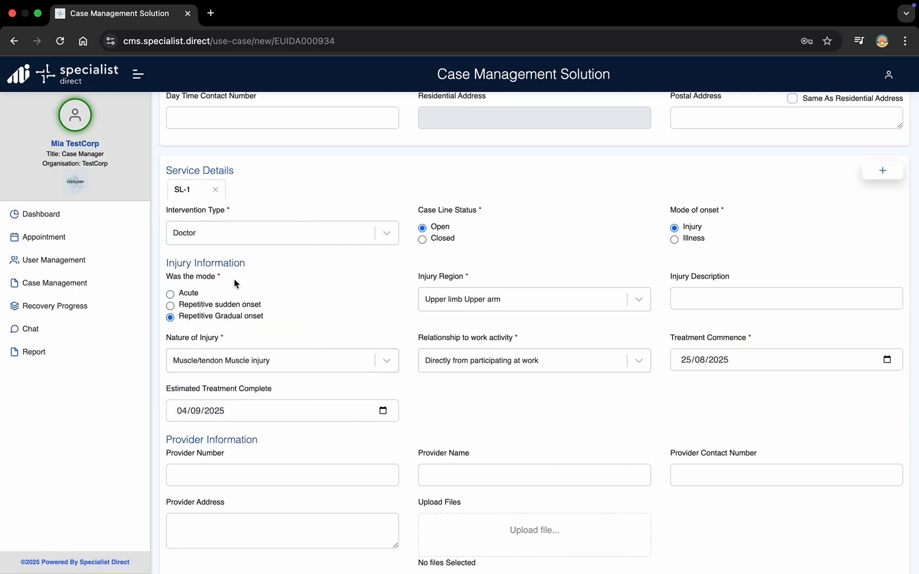
scroll(226, 441, "down", 5)
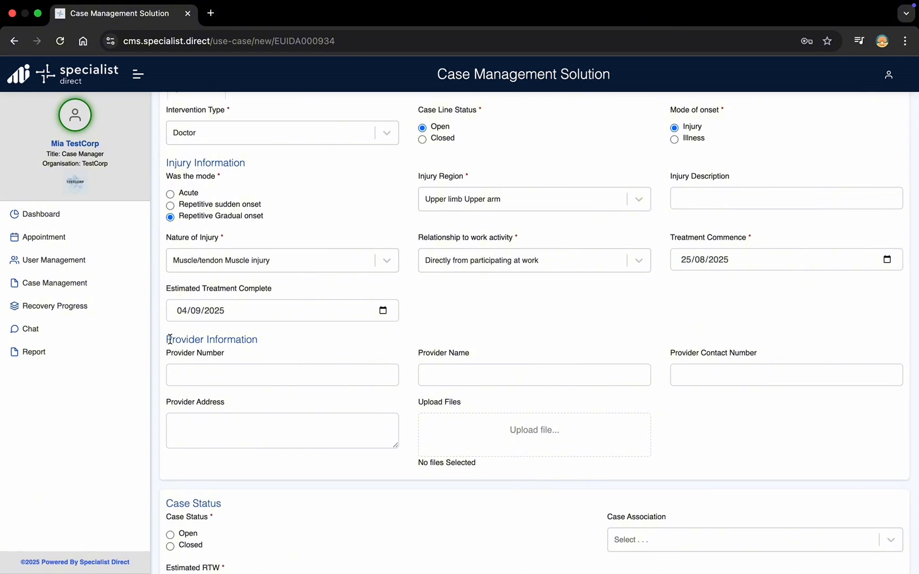
left_click_drag(167, 339, 265, 345)
Step: Mark the case Open, associate the manager, and set estimated return to work 09/09/2025
left_click(265, 345)
scroll(261, 345, "down", 8)
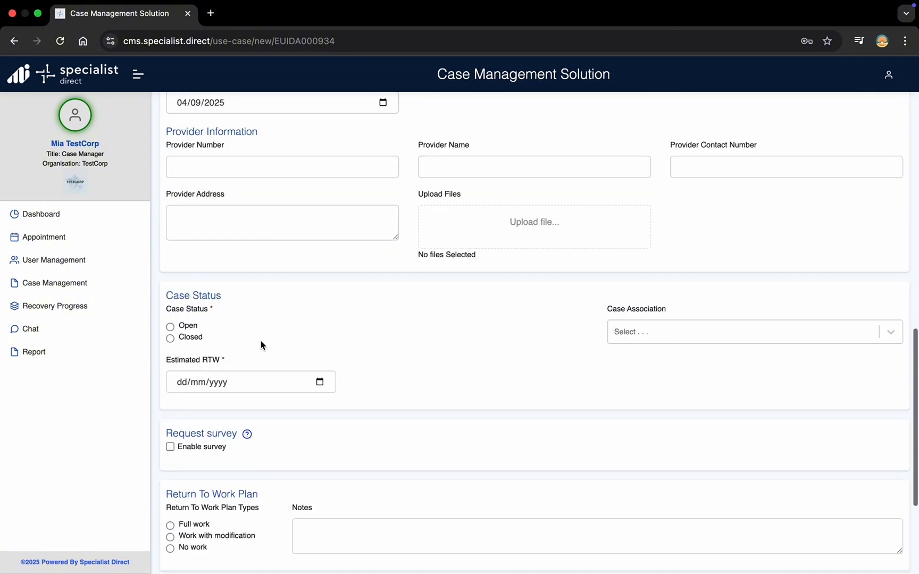
left_click(170, 328)
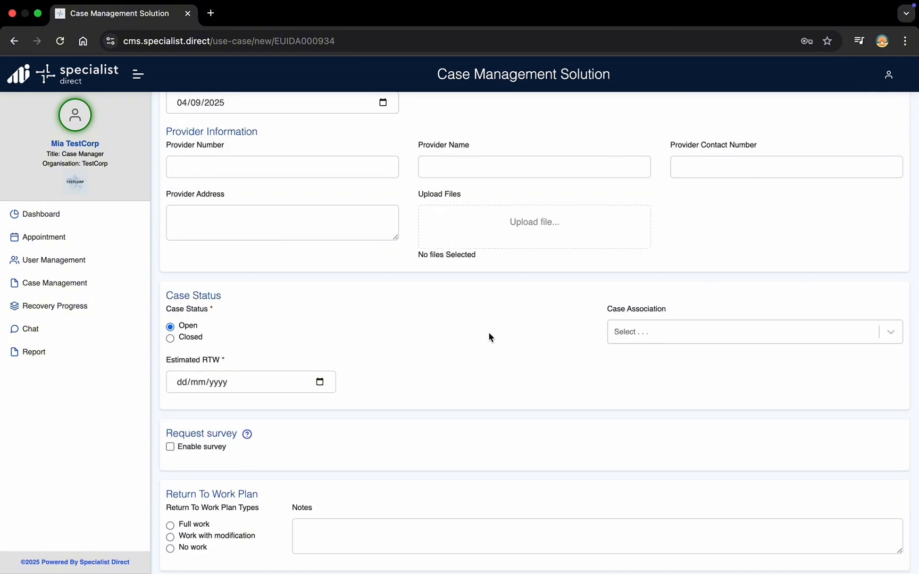
left_click(622, 341)
left_click(630, 363)
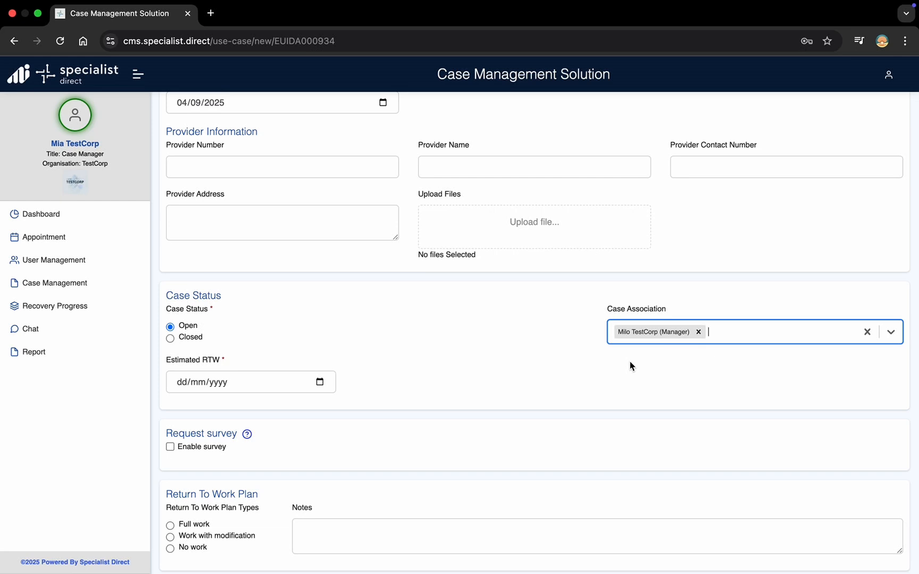
left_click(321, 383)
left_click(289, 409)
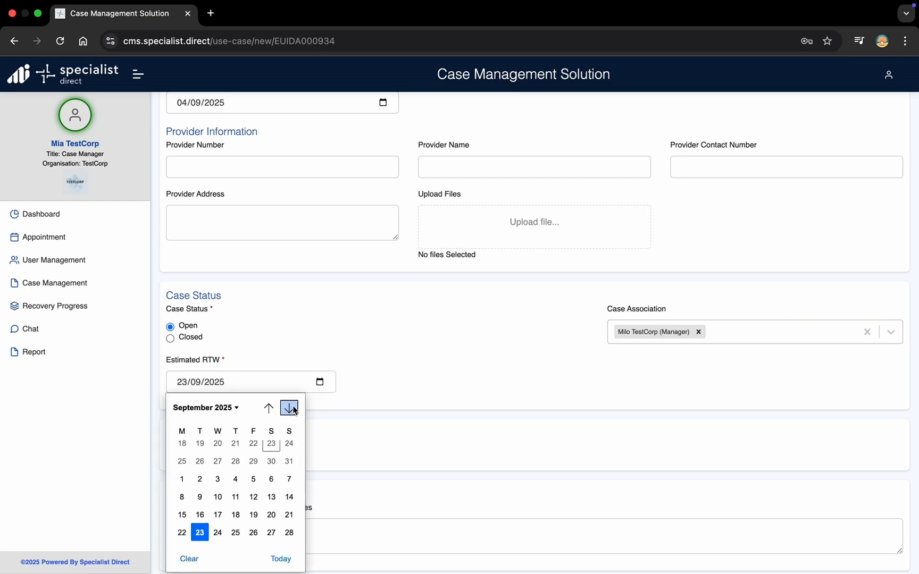
left_click(200, 468)
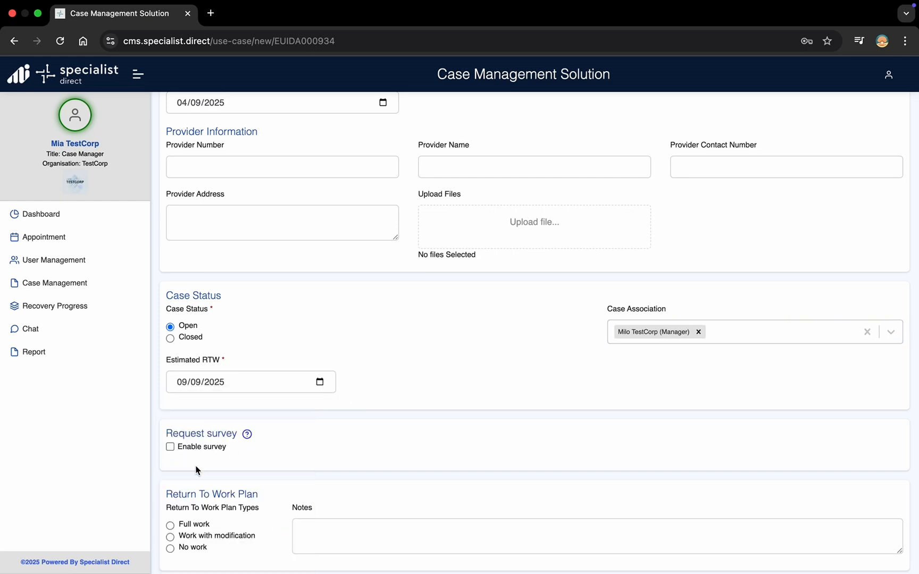
Step: Choose a No work return plan with notes 'Waiting for tests' and submit the case
scroll(208, 433, "down", 3)
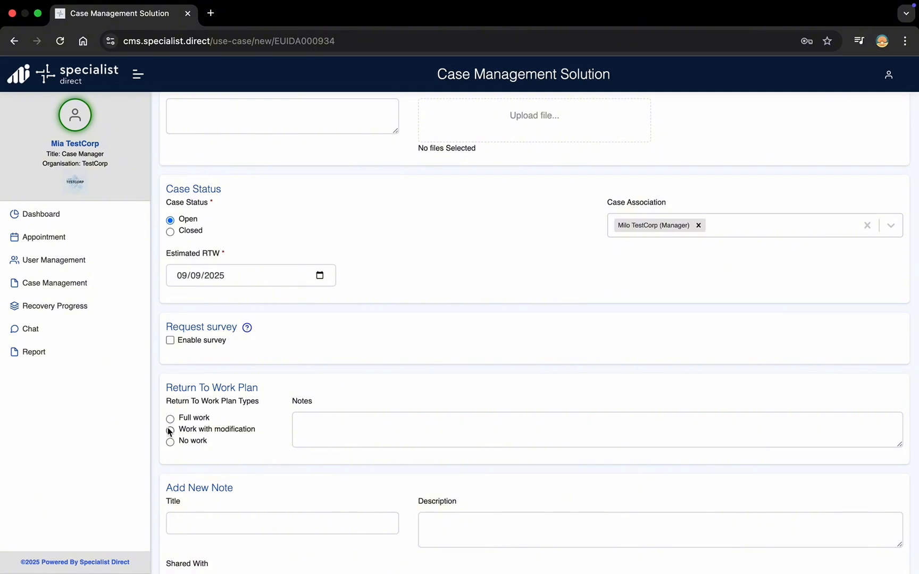
left_click(171, 442)
left_click(332, 440)
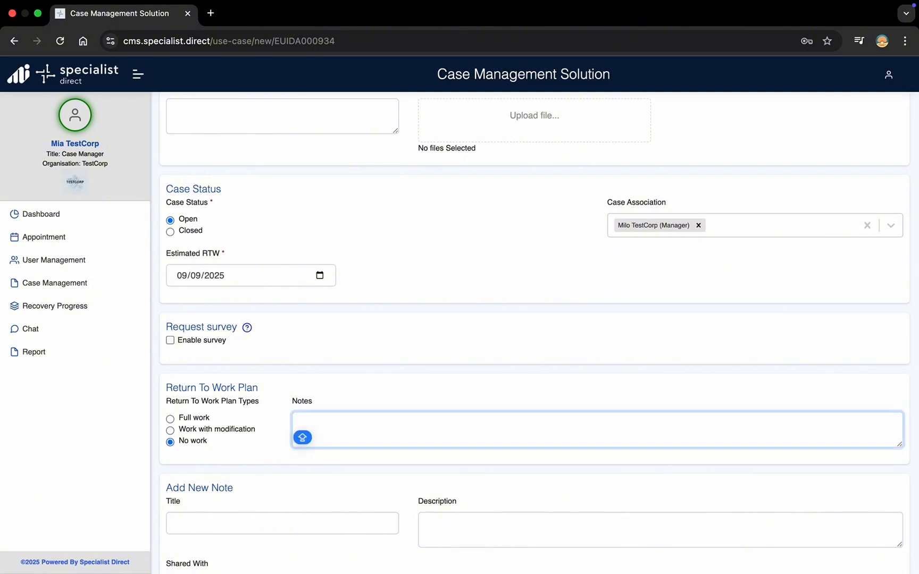
type("Waiting for")
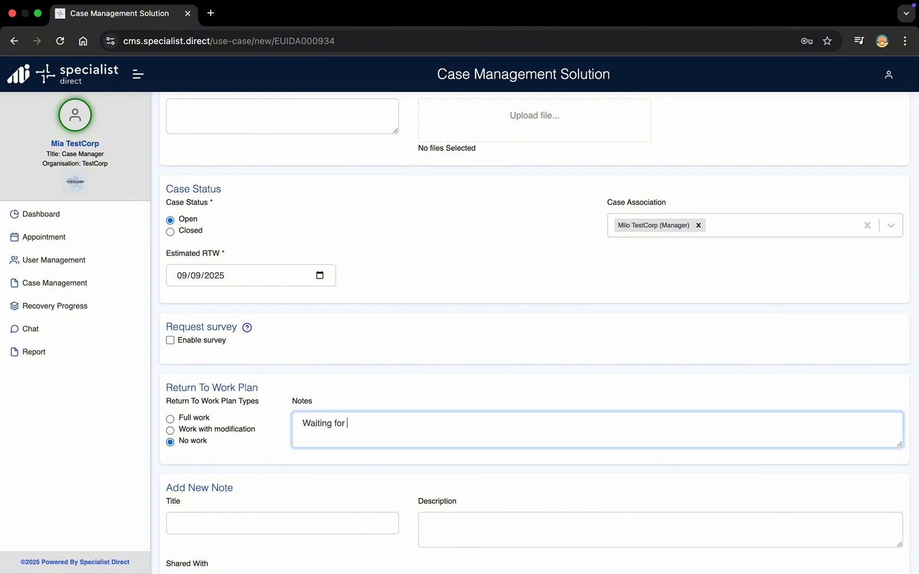
type(" tests")
scroll(359, 484, "down", 3)
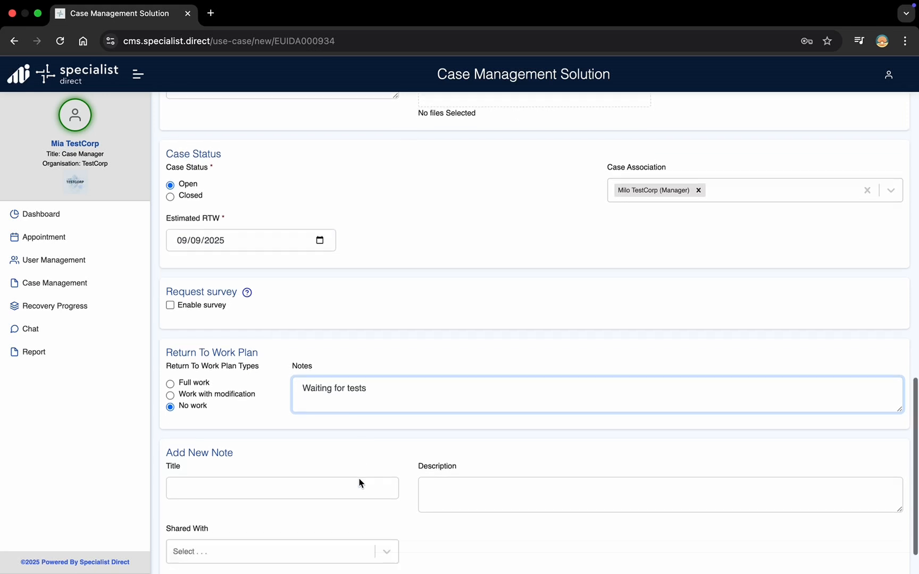
left_click(519, 512)
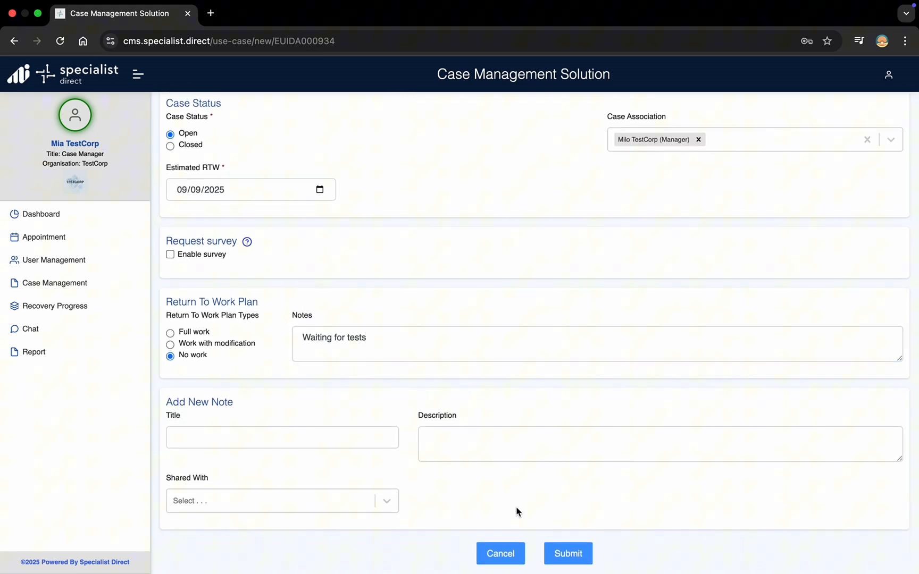
left_click(565, 554)
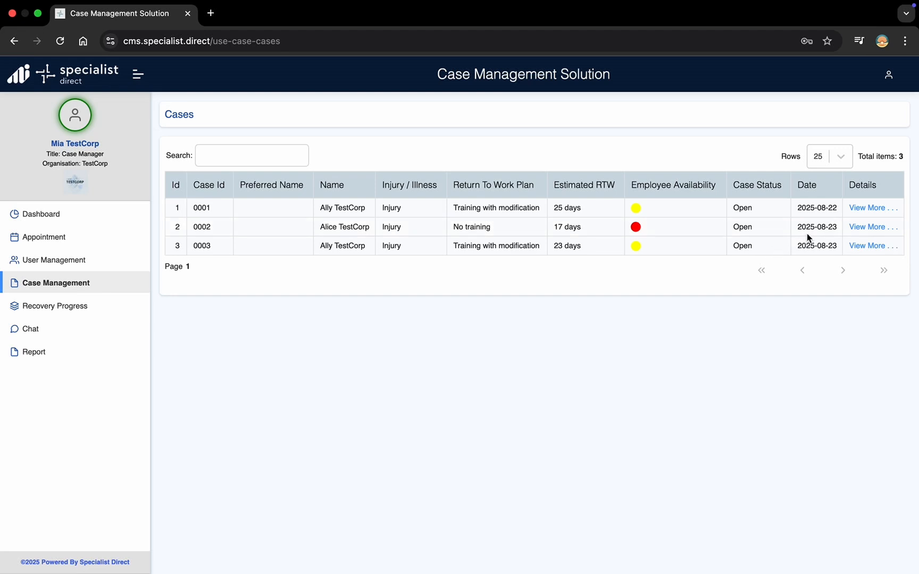
Step: Review case 0002's details and its edit form twice, returning to the details in between
left_click(858, 227)
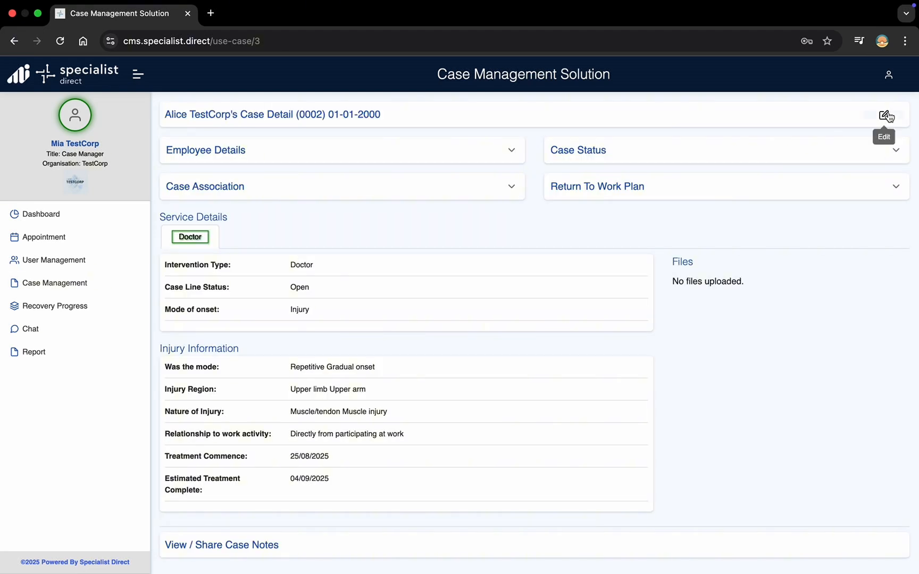
left_click(887, 116)
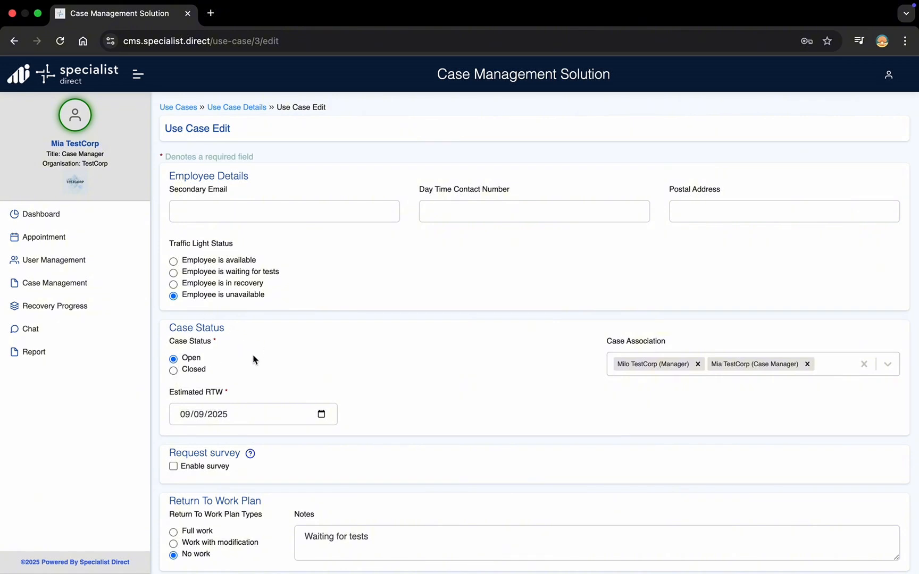
left_click(251, 109)
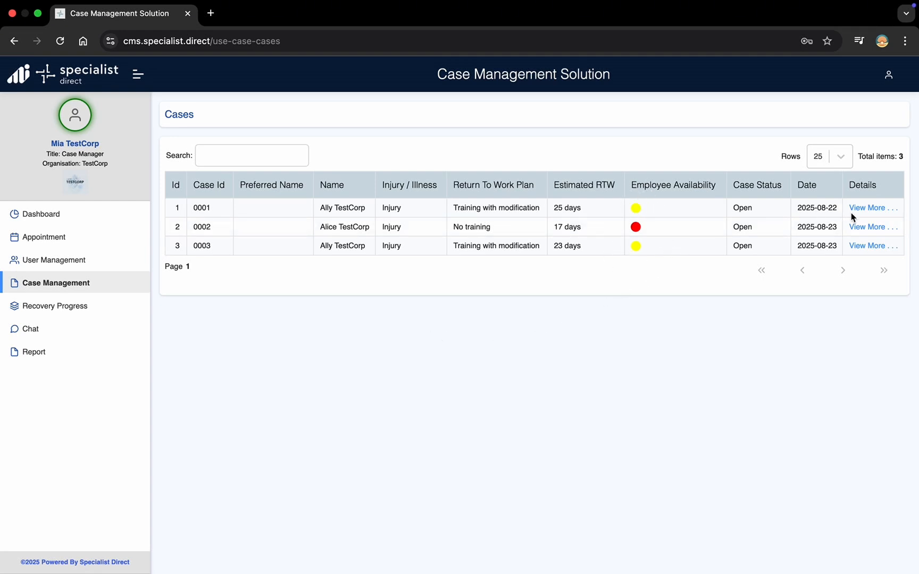
left_click(865, 227)
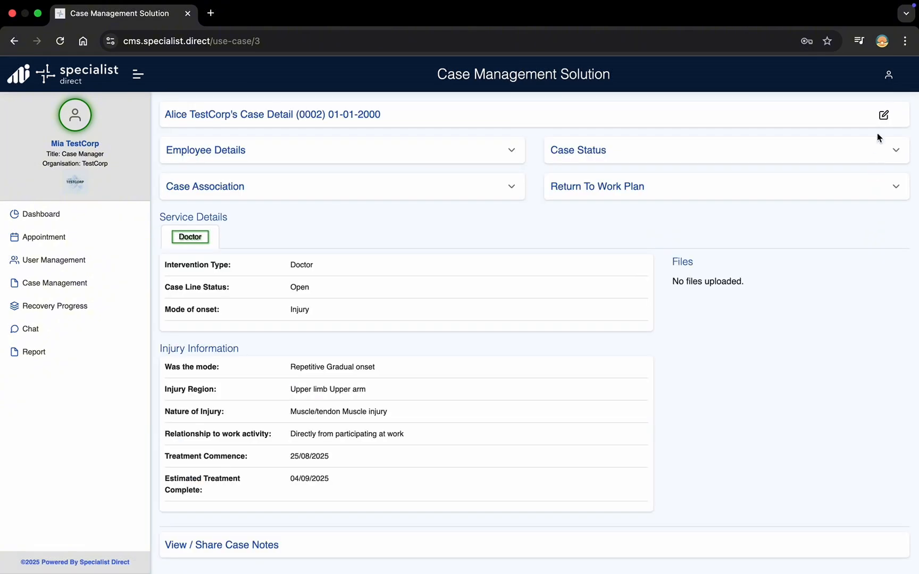
left_click(883, 117)
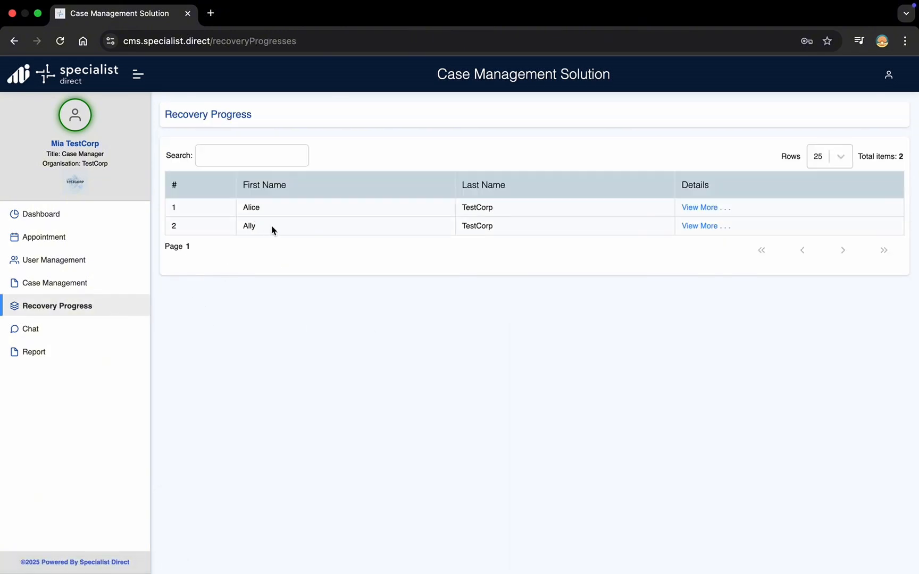
Step: View the first employee's recovery charts on the Pain scale, then Mood, then go to Chat
left_click(708, 228)
left_click(695, 180)
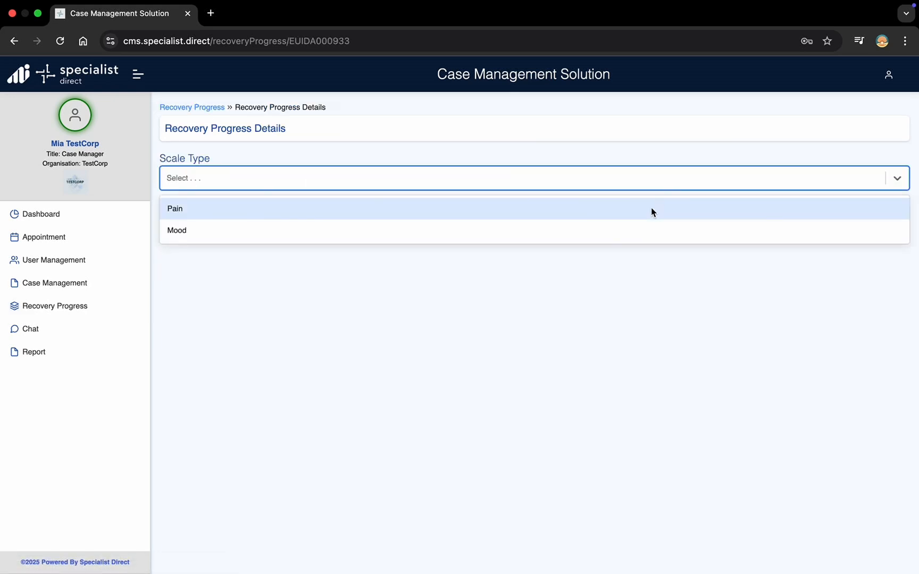
left_click(651, 210)
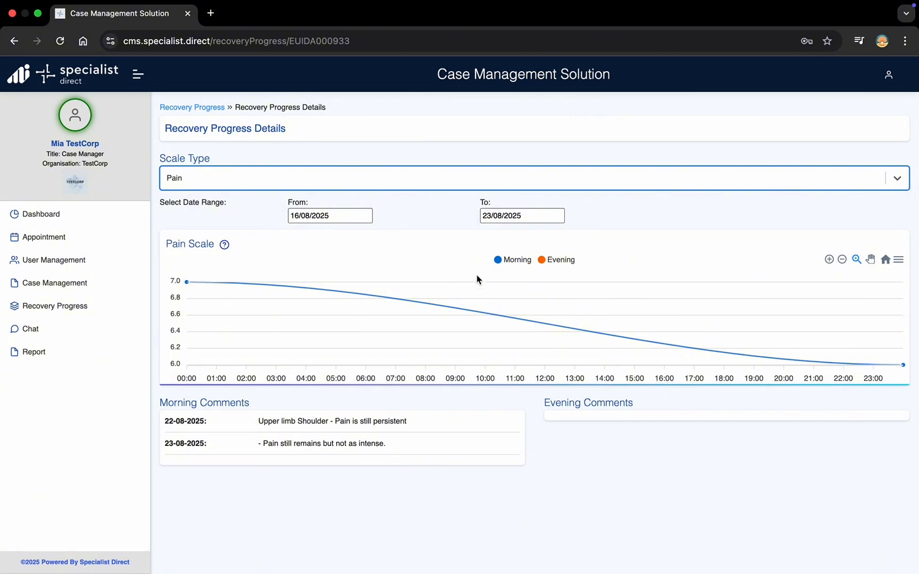
left_click(460, 187)
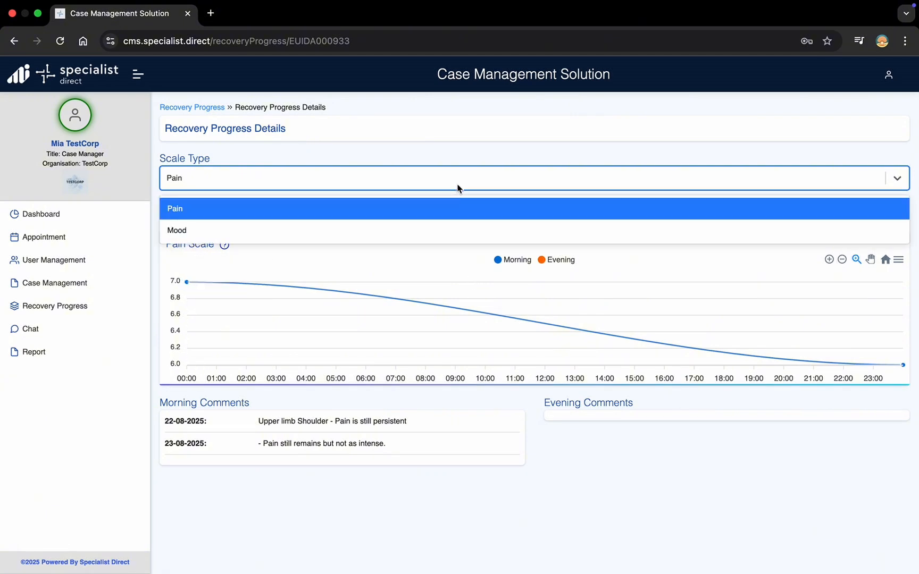
left_click(453, 229)
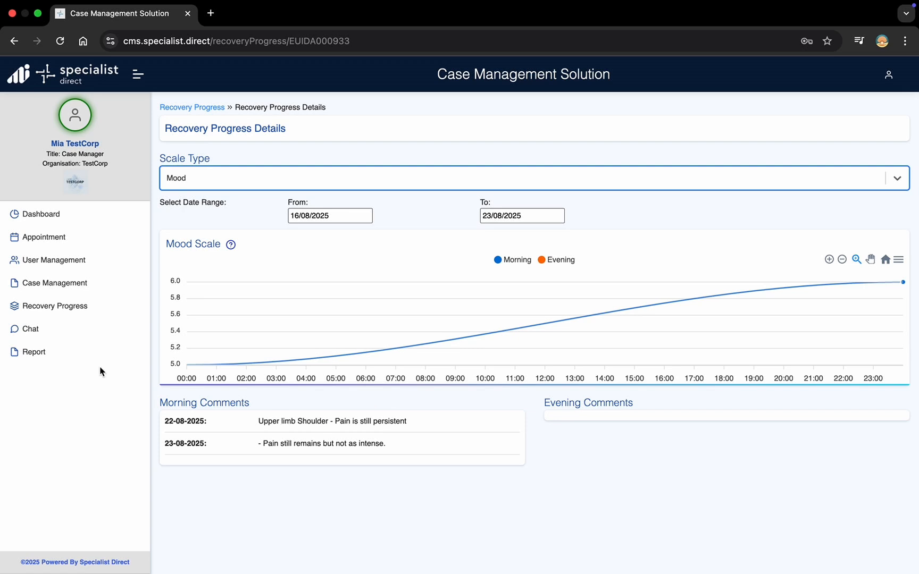
left_click(47, 332)
Step: Start a new chat conversation with the selected player
left_click(337, 164)
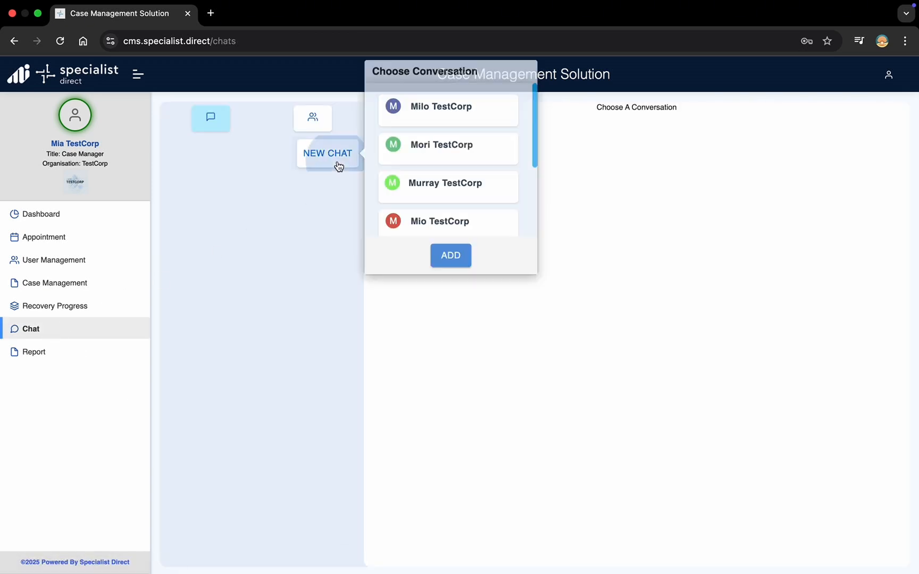
scroll(404, 198, "down", 5)
left_click(407, 189)
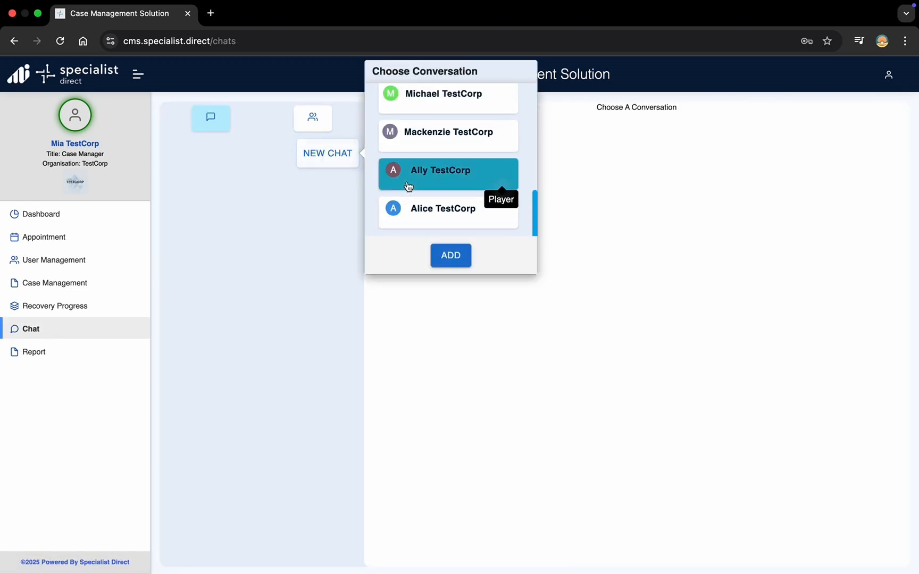
left_click(450, 256)
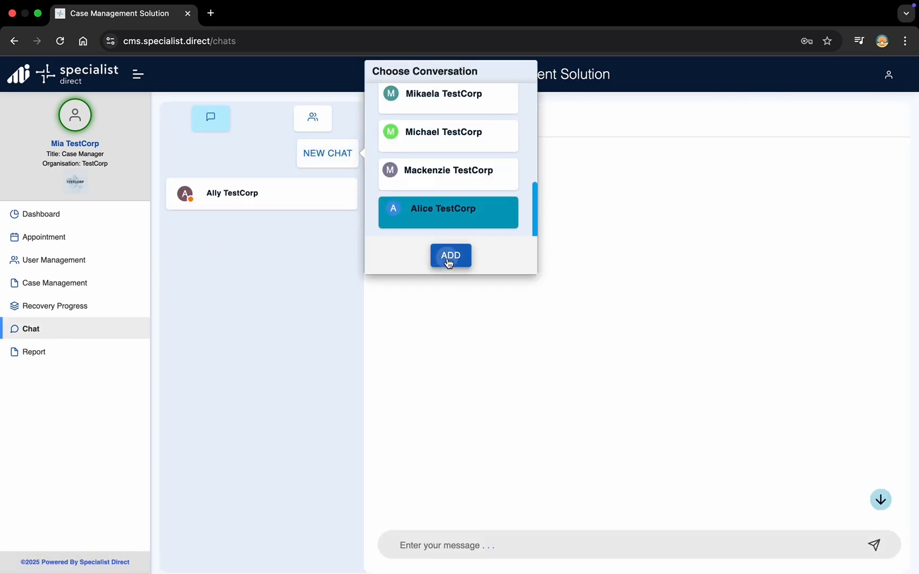
Step: Send the message 'How are you feeling?' in the new chat
left_click(434, 556)
type("How ")
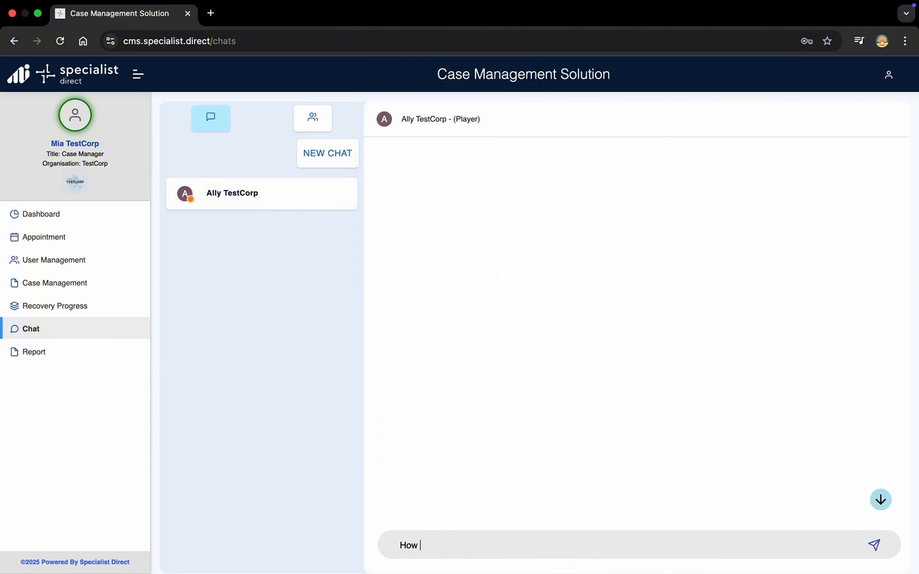
type("are you feeling?")
key("Return")
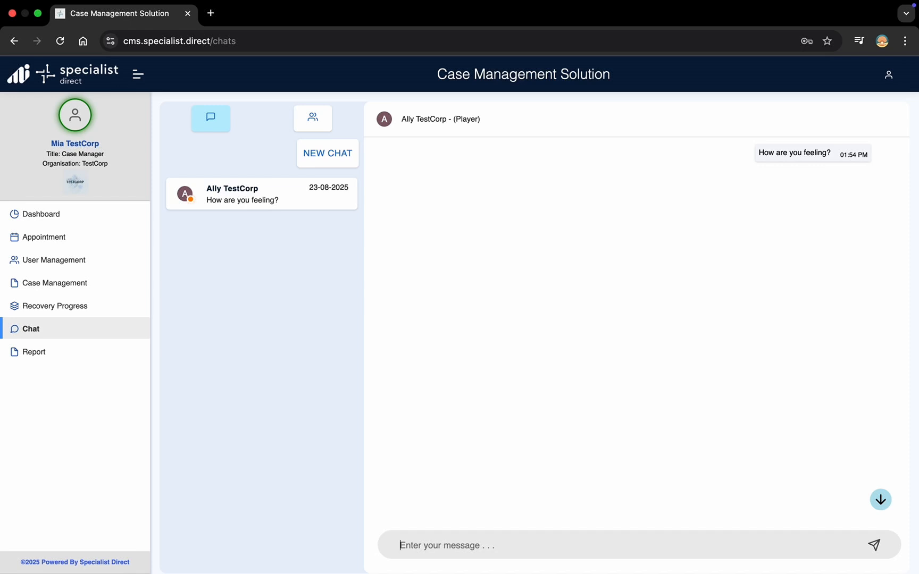